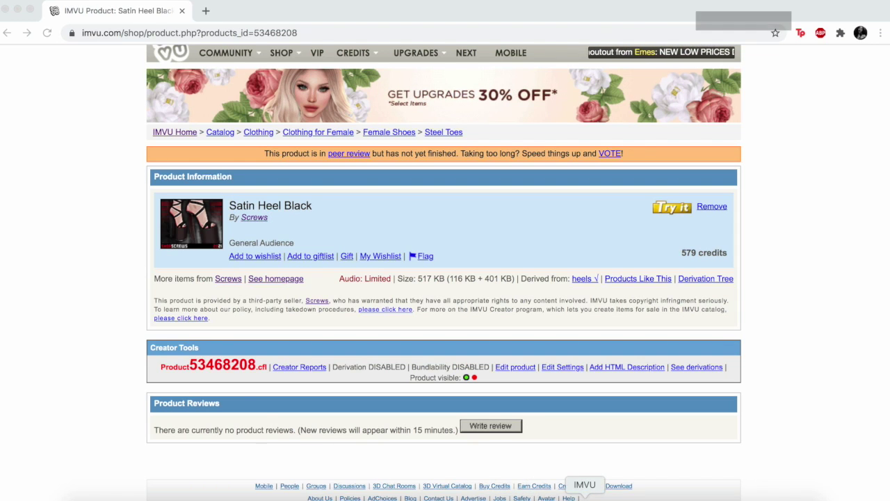
# Switch to the IMVU editor and examine the Satin Heel Black shoes on the default avatar from the front and side
pyautogui.click(587, 494)
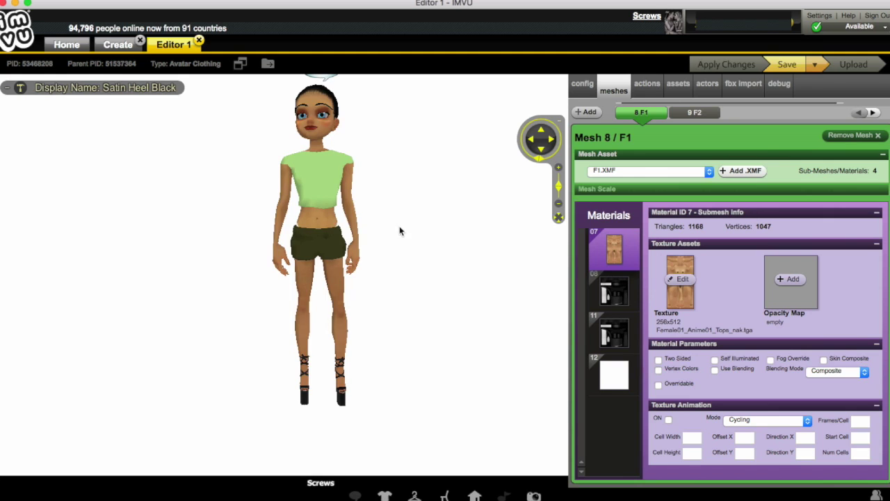
pyautogui.moveTo(382, 246); pyautogui.dragTo(471, 252)
pyautogui.scroll(5, 486, 229)
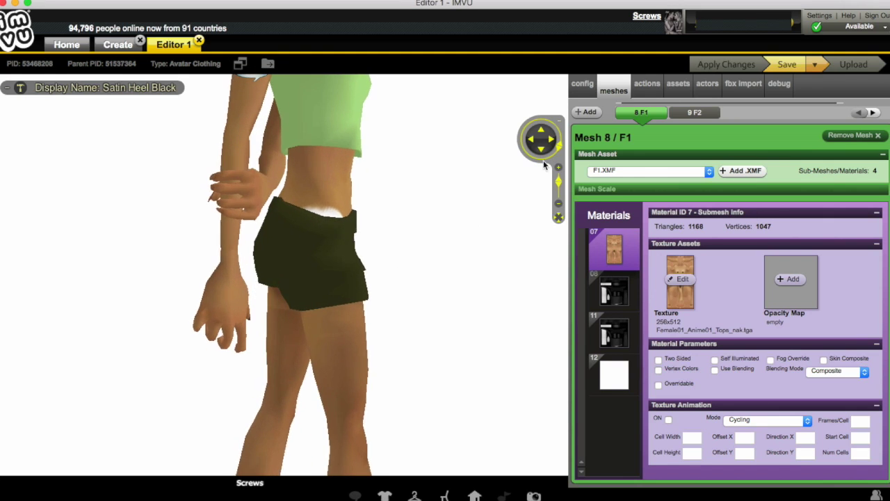
pyautogui.click(541, 150)
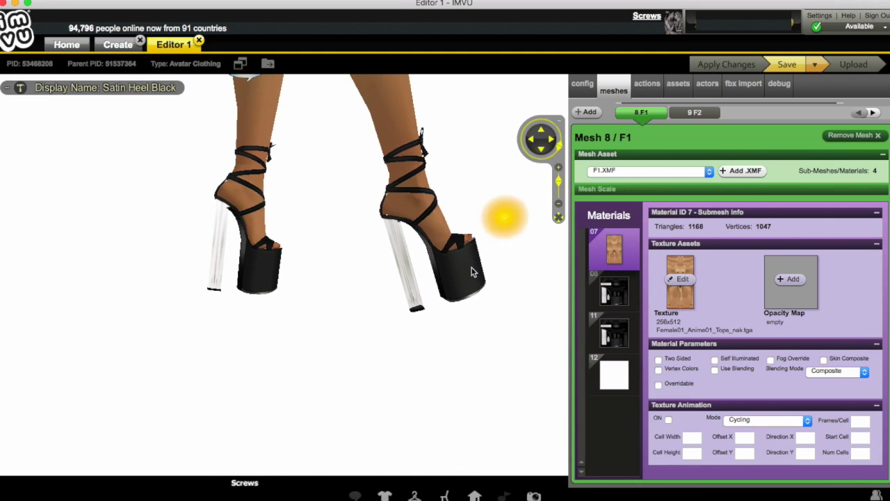
pyautogui.moveTo(471, 268); pyautogui.dragTo(415, 158)
pyautogui.click(545, 133)
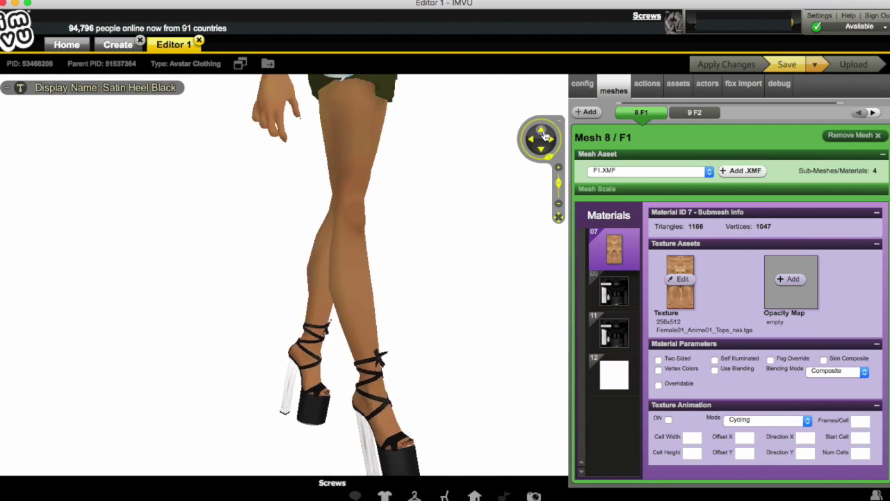
pyautogui.click(544, 134)
pyautogui.click(542, 134)
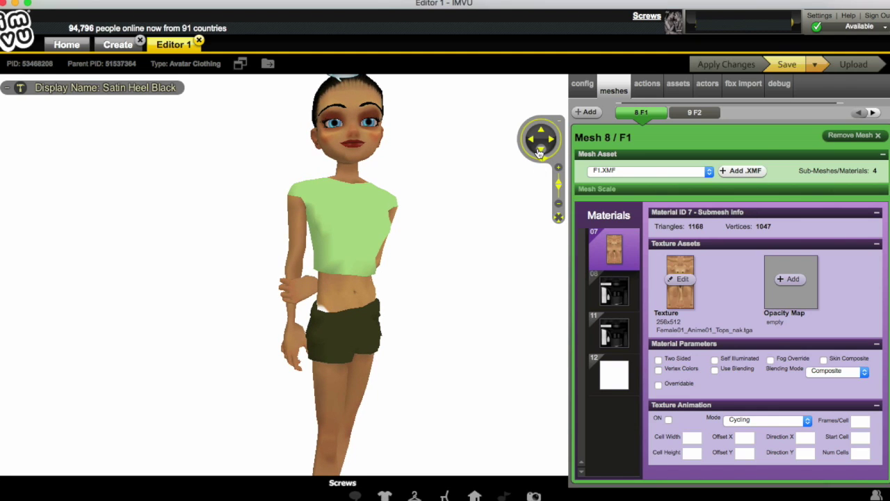
pyautogui.click(526, 160)
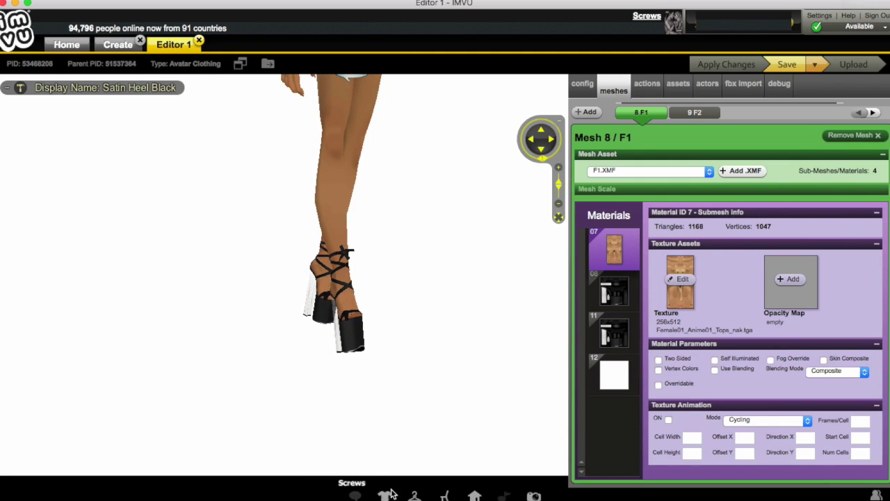
# Put the second saved outfit from the Default outfits collection on the avatar
pyautogui.click(414, 495)
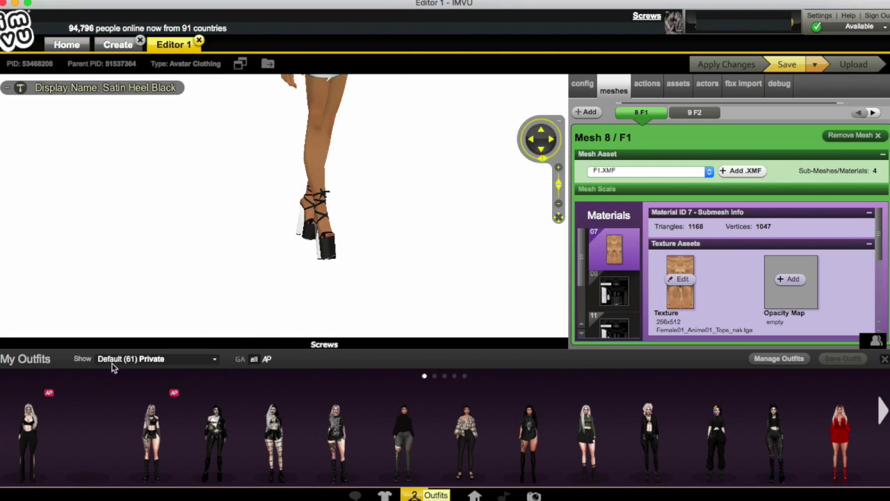
pyautogui.moveTo(95, 417)
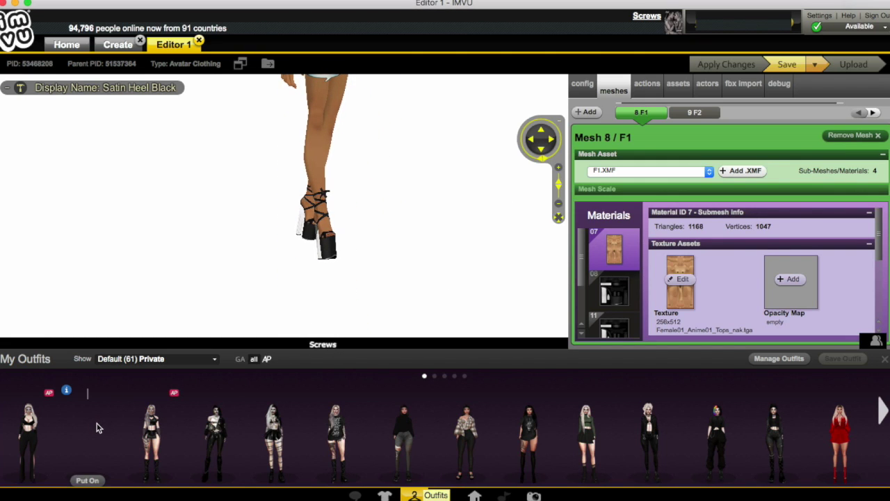
pyautogui.click(88, 481)
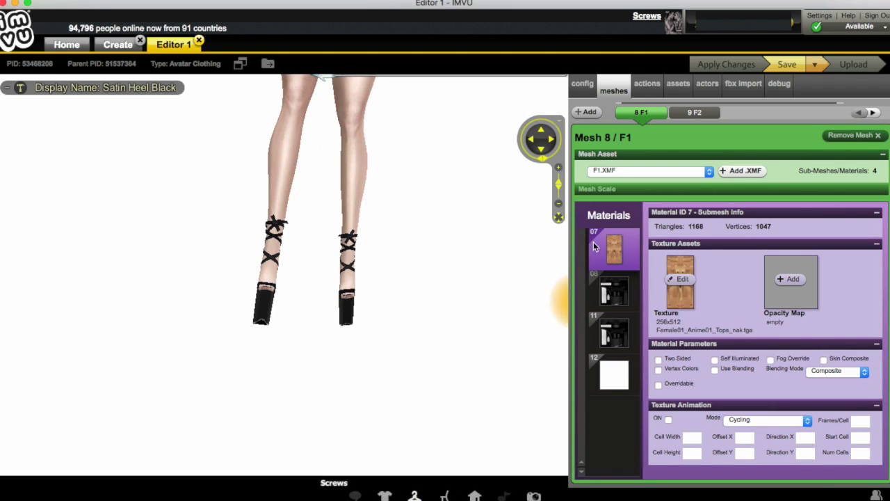
# Examine the heels on the dressed avatar, from the full figure to a close side view of both shoes
pyautogui.click(540, 130)
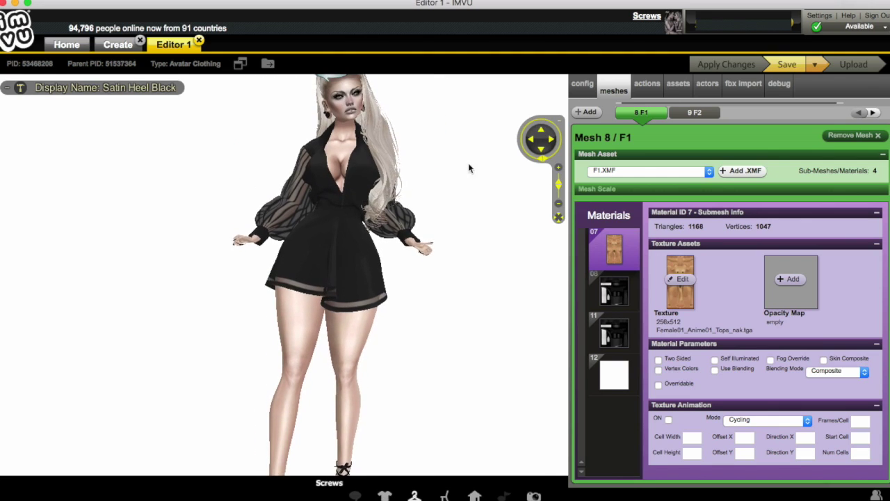
pyautogui.click(541, 150)
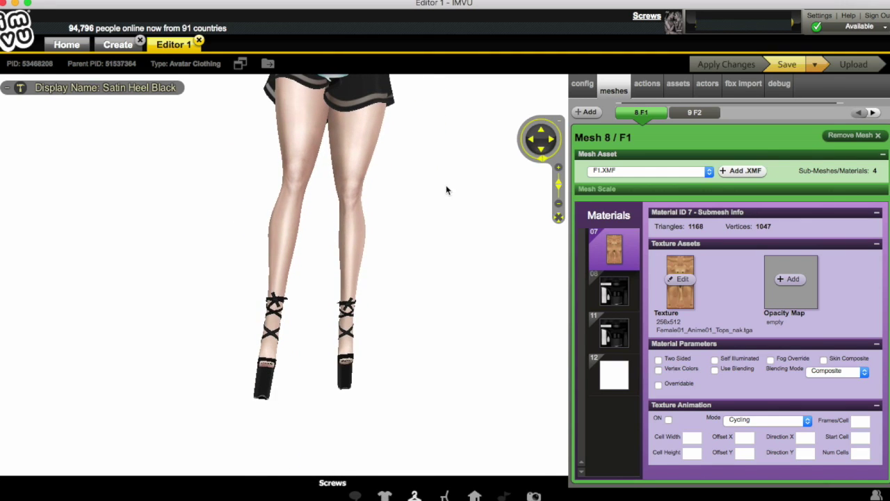
pyautogui.scroll(-5, 451, 195)
pyautogui.scroll(5, 487, 192)
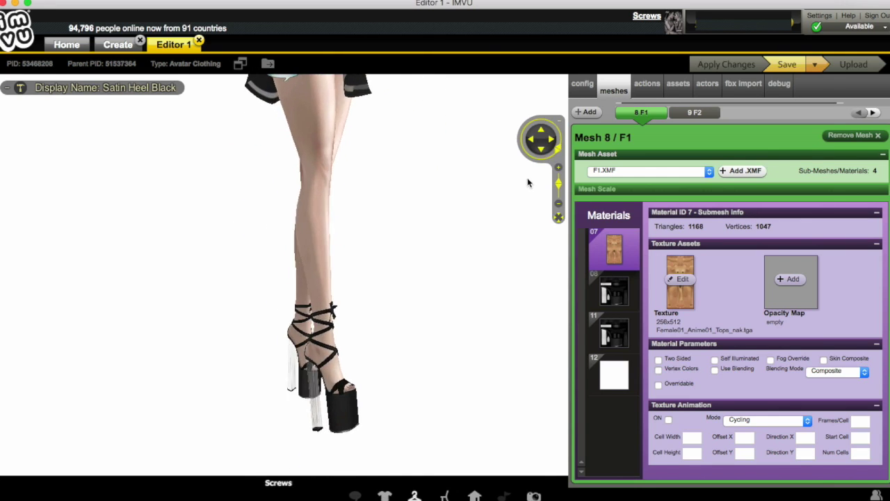
pyautogui.click(542, 150)
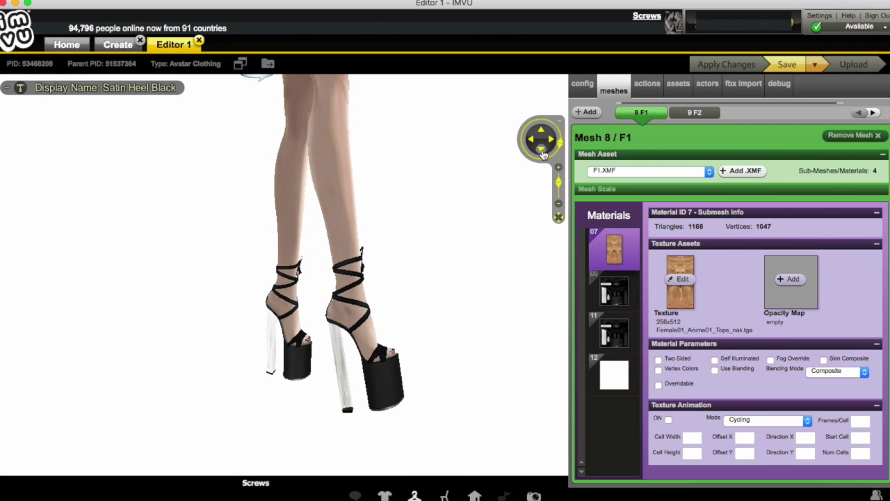
pyautogui.moveTo(485, 215); pyautogui.dragTo(469, 166)
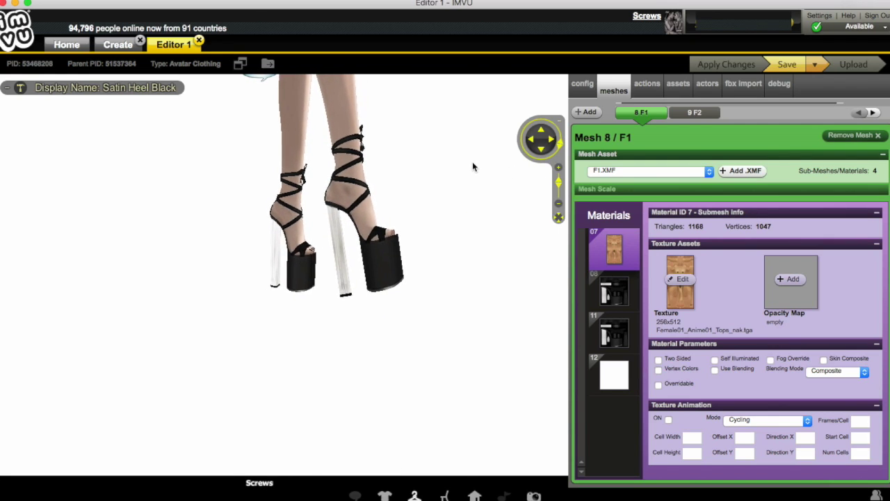
pyautogui.click(551, 141)
pyautogui.moveTo(508, 218); pyautogui.dragTo(489, 173)
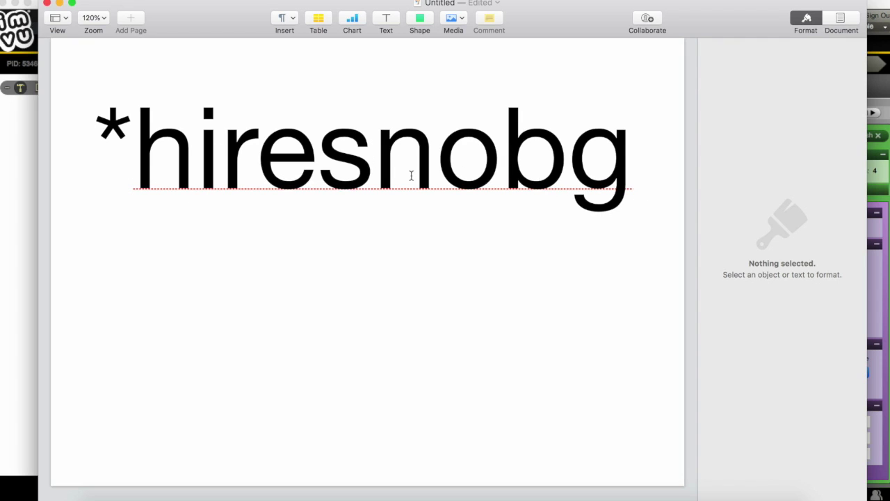
# Close the *hiresnobg note, open *hiresnobg.png from the desktop to view the shoe render, and close it again
pyautogui.click(46, 3)
pyautogui.click(397, 167)
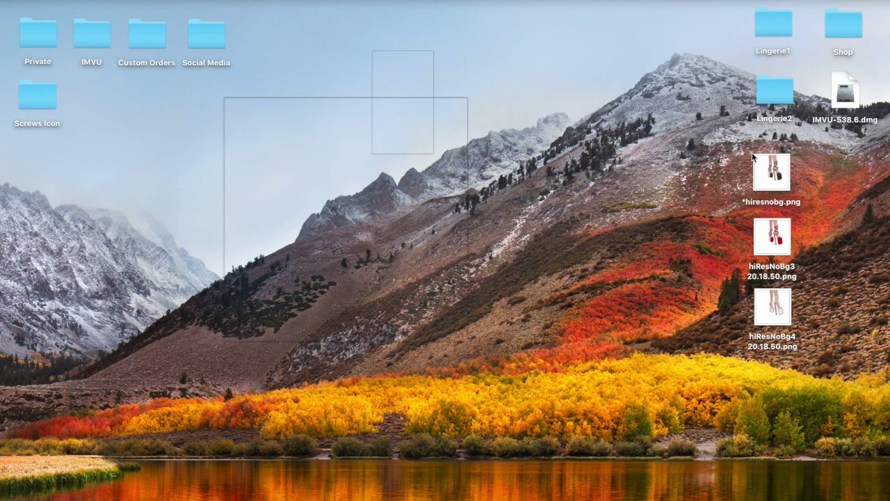
pyautogui.click(780, 184)
pyautogui.doubleClick(779, 184)
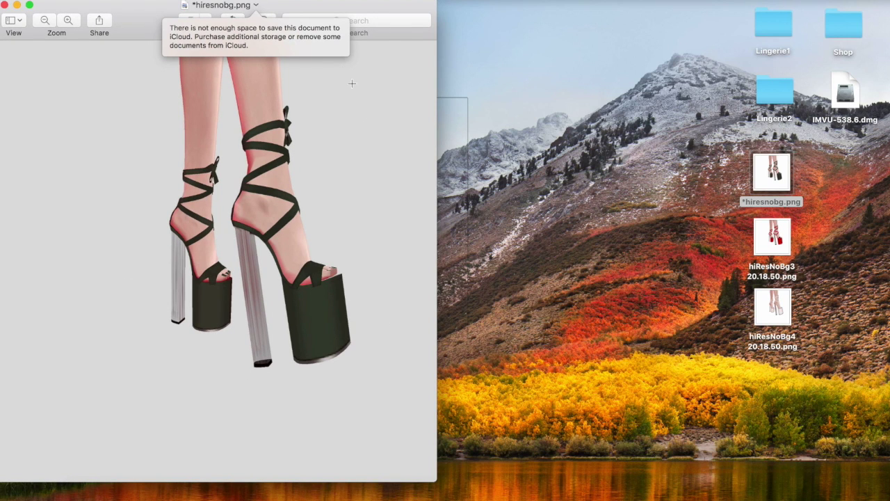
pyautogui.click(5, 5)
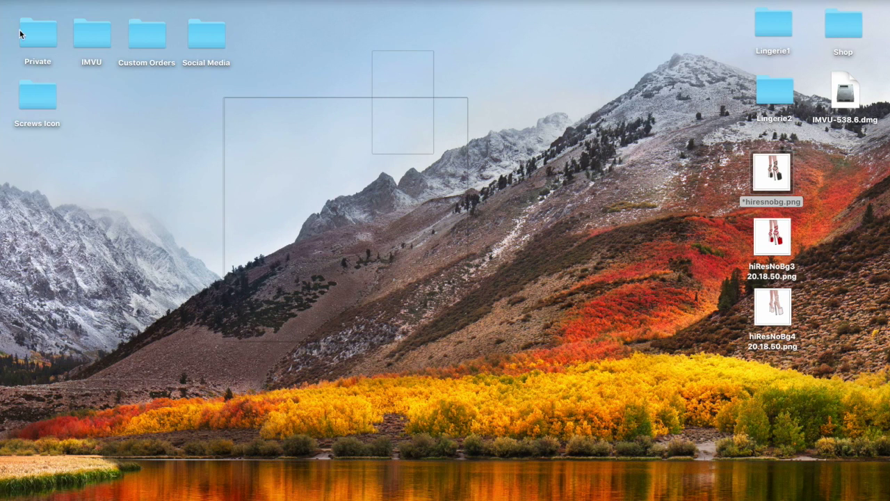
# Move the three shoe render images on the desktop together to the open area near the upper centre
pyautogui.click(809, 188)
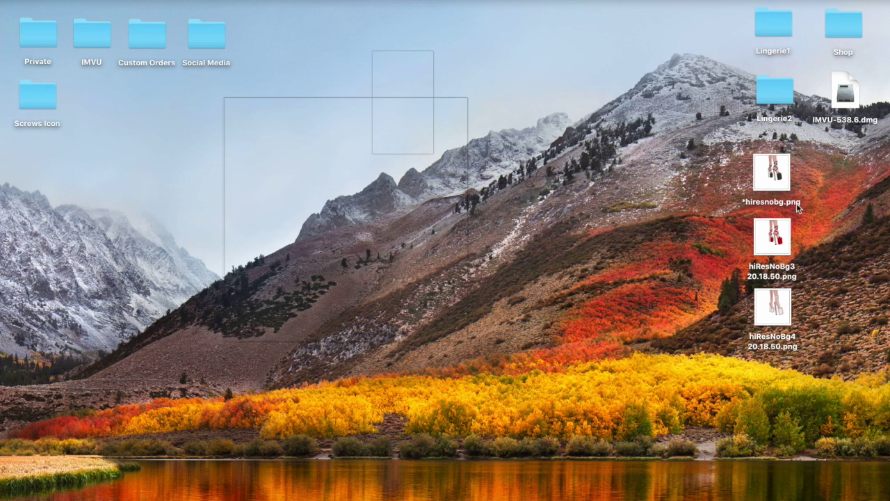
pyautogui.moveTo(804, 315); pyautogui.dragTo(454, 61)
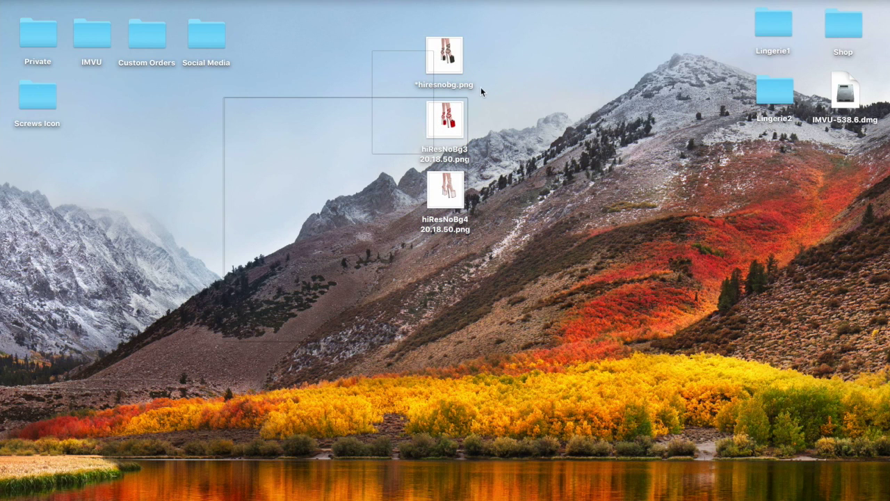
# Open the Screws Icon folder and preview Inner Frame.png and Outer Frame.png
pyautogui.doubleClick(36, 99)
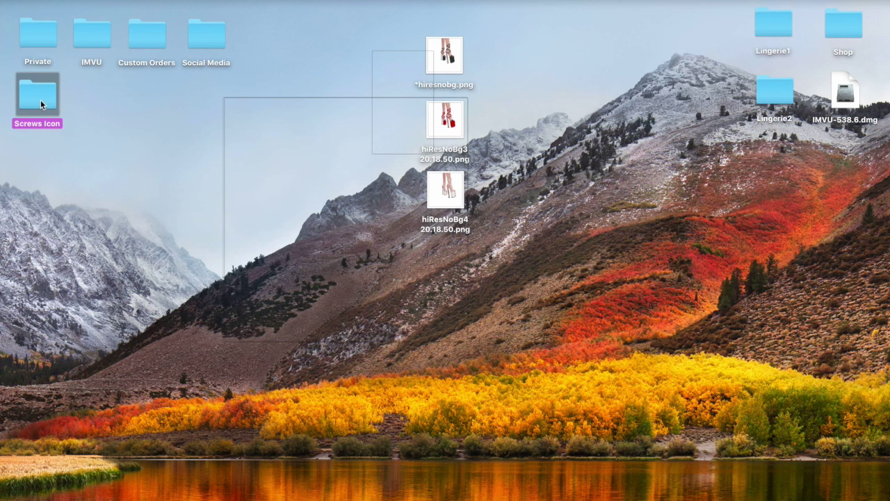
pyautogui.click(43, 102)
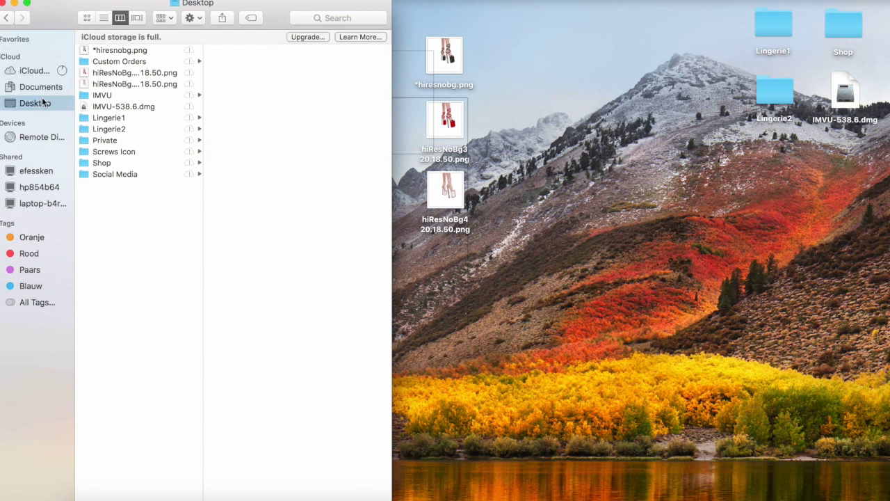
pyautogui.click(3, 4)
pyautogui.doubleClick(32, 100)
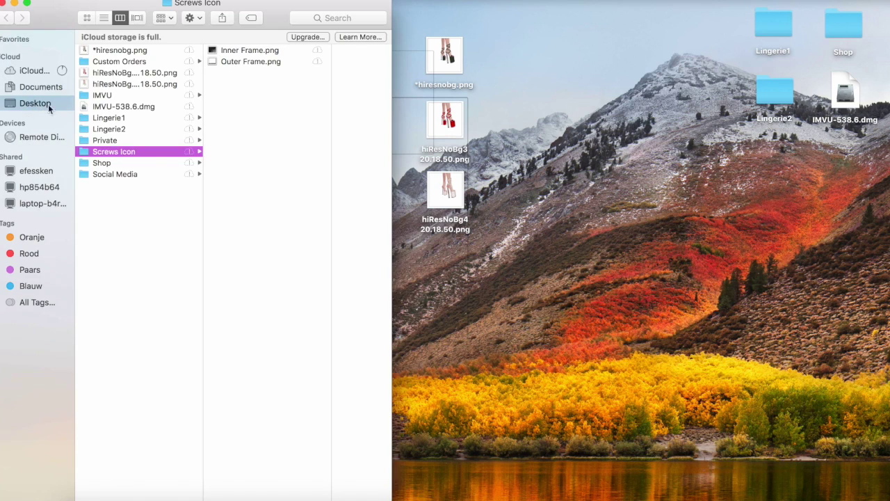
pyautogui.click(249, 50)
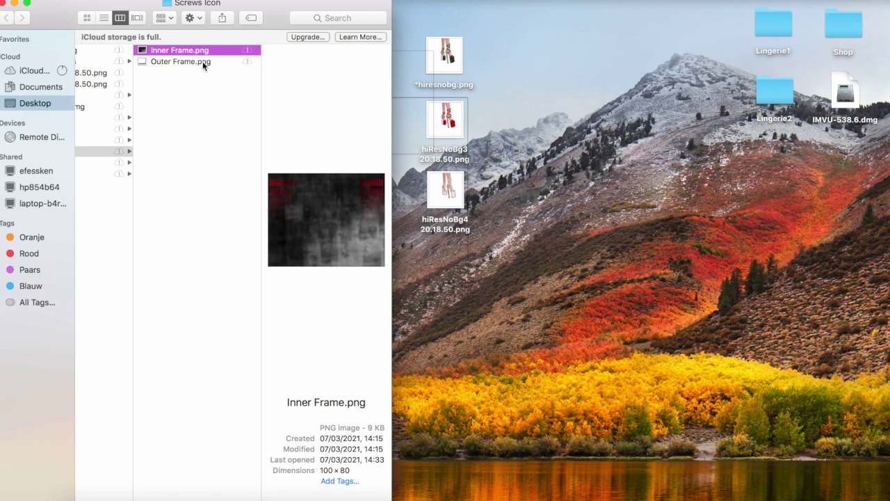
pyautogui.click(199, 62)
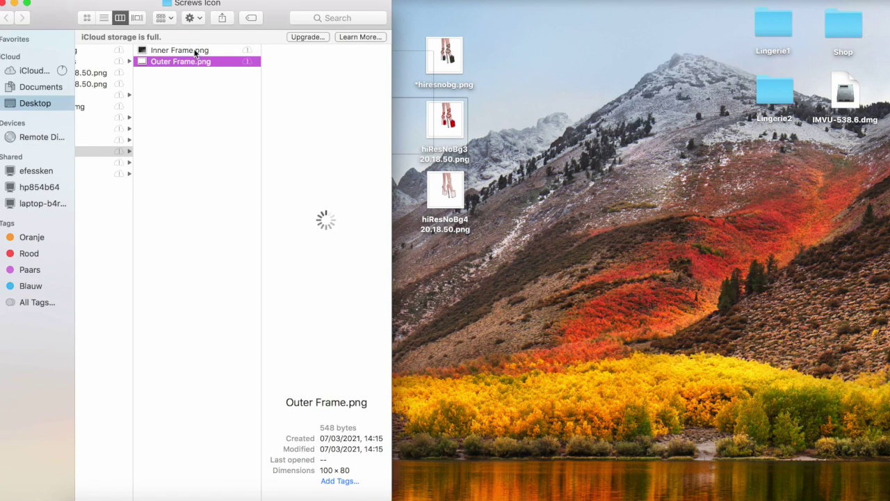
pyautogui.click(193, 52)
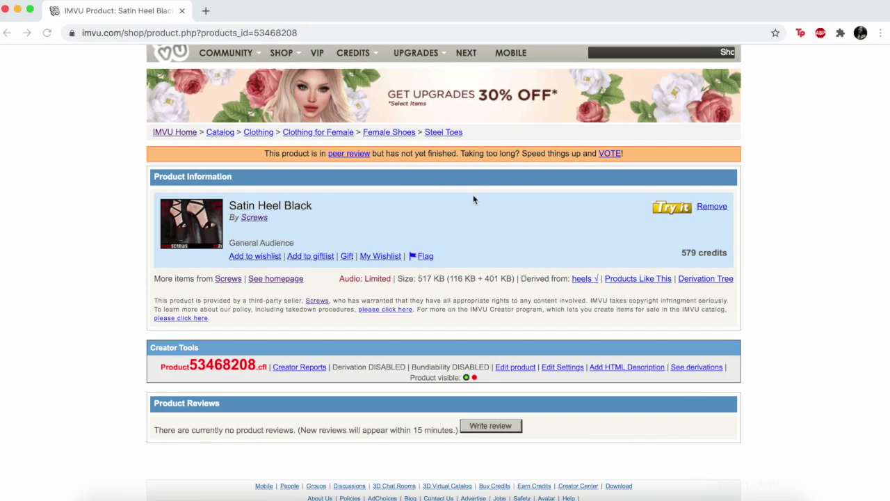
# Open the Photopea online photo editor in a new browser tab
pyautogui.click(207, 11)
pyautogui.write('pho')
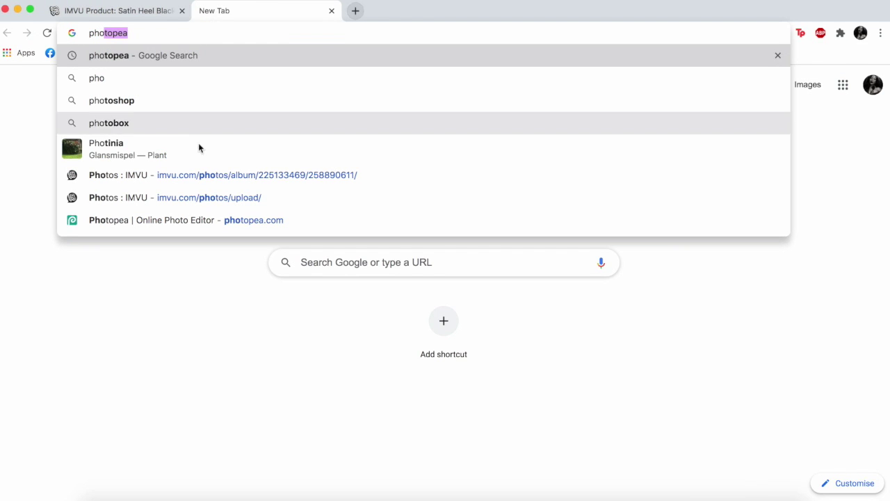
pyautogui.click(180, 226)
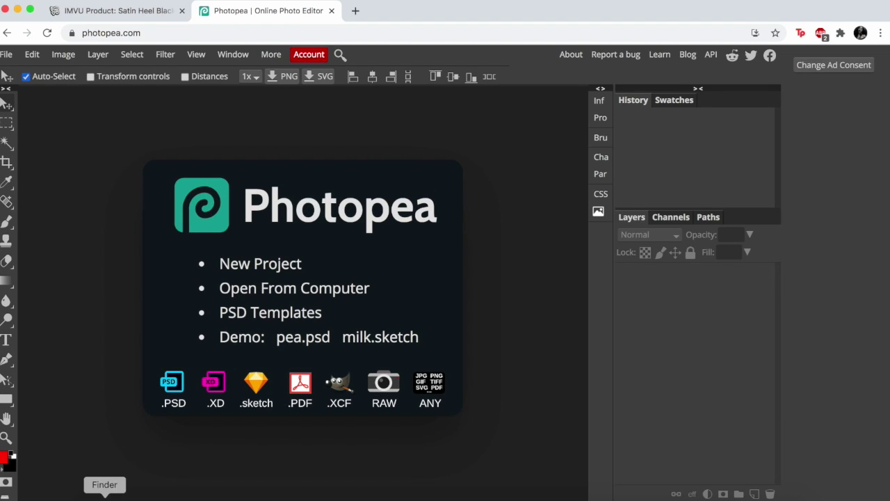
# Open Inner Frame.png from the Screws Icon folder as a new project in Photopea
pyautogui.click(104, 490)
pyautogui.hscroll(-3, 182, 70)
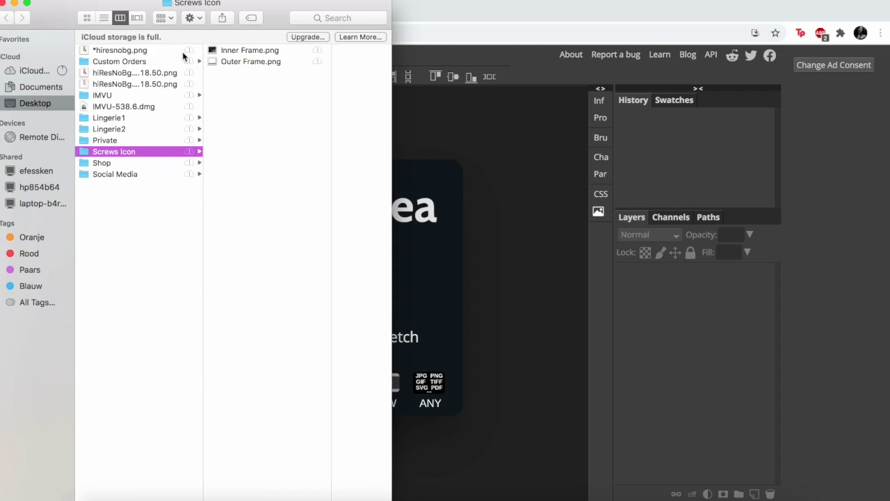
pyautogui.click(182, 51)
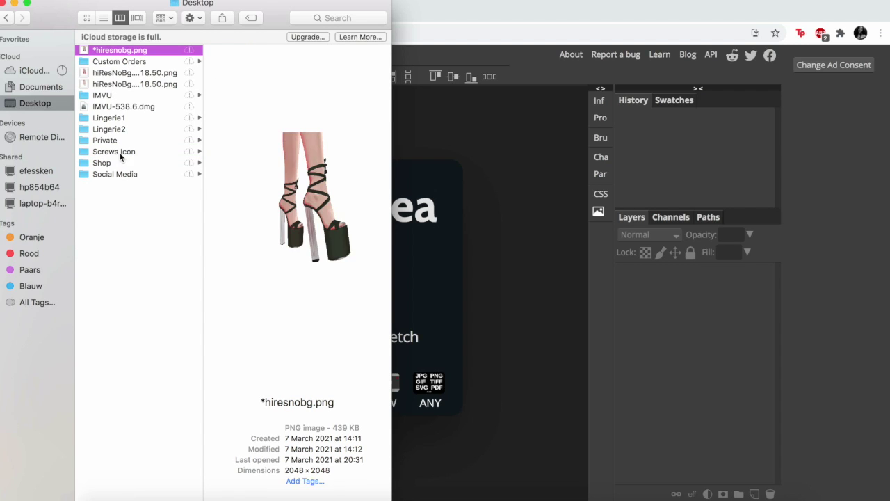
pyautogui.click(124, 153)
pyautogui.click(246, 50)
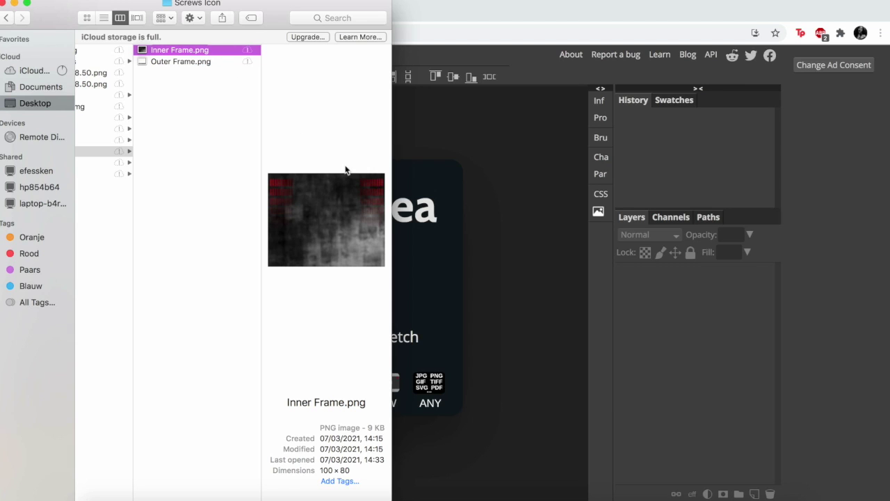
pyautogui.moveTo(173, 56); pyautogui.dragTo(487, 226)
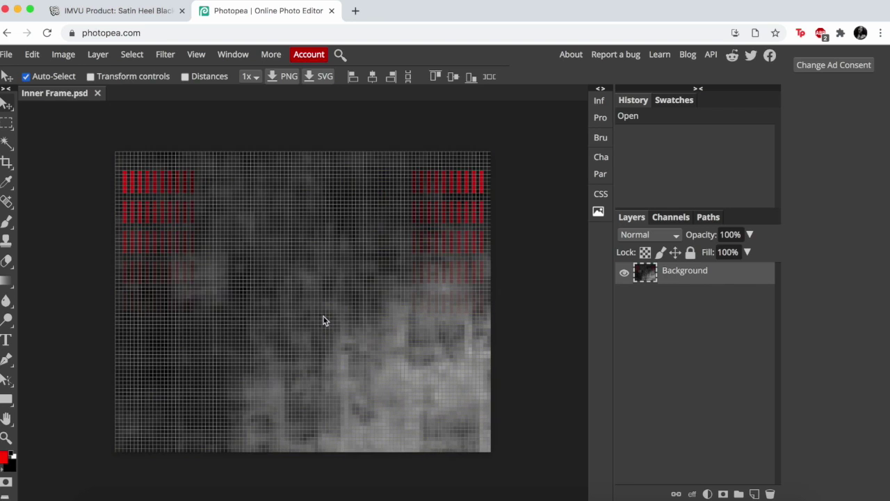
pyautogui.press('super+minus')
pyautogui.press('super+minus')
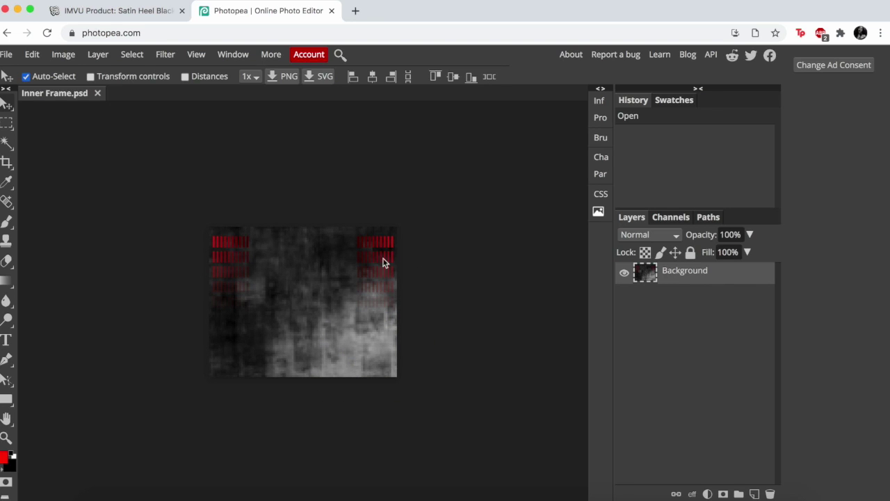
# Place Outer Frame.png from the Screws Icon folder over the inner frame at its original size
pyautogui.click(101, 495)
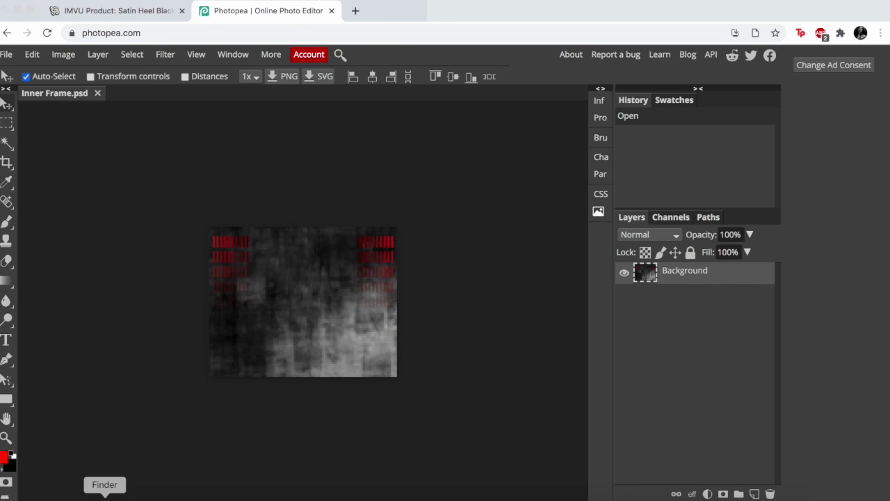
pyautogui.click(194, 61)
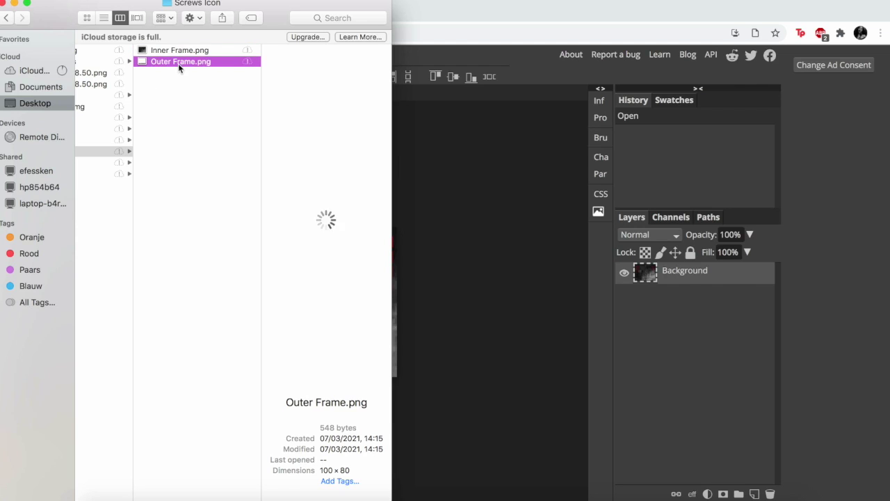
pyautogui.moveTo(190, 61); pyautogui.dragTo(485, 230)
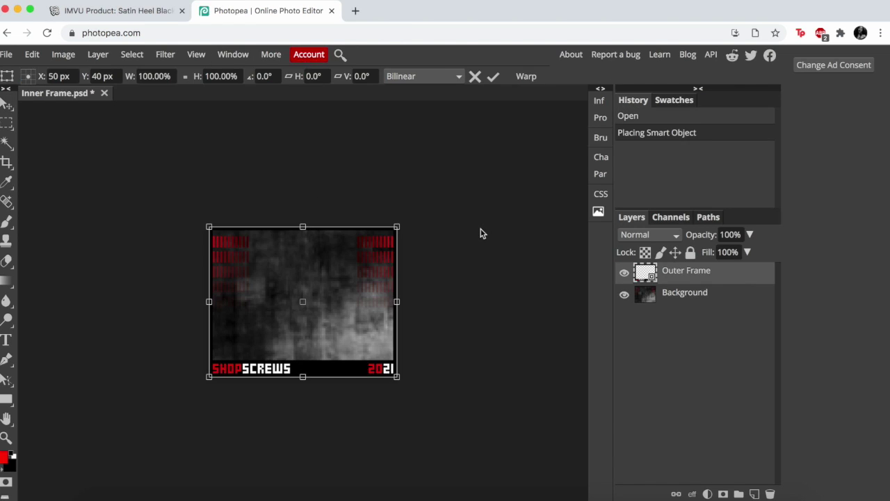
pyautogui.press('Return')
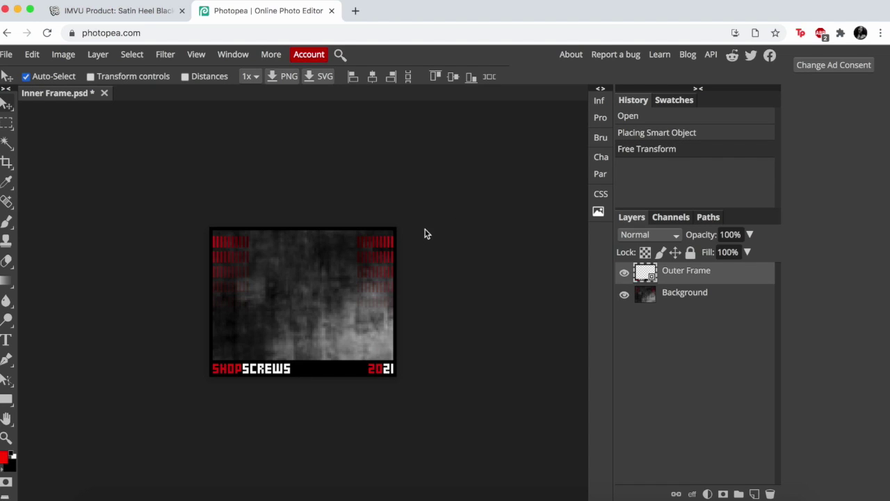
# Compare the Outer Frame and Background layers by hiding and showing each of them
pyautogui.click(625, 275)
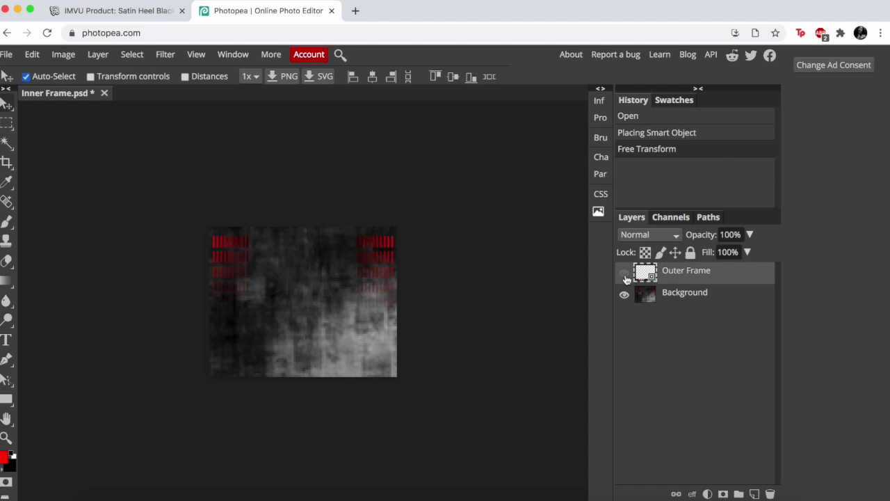
pyautogui.click(625, 274)
pyautogui.click(624, 295)
pyautogui.click(625, 298)
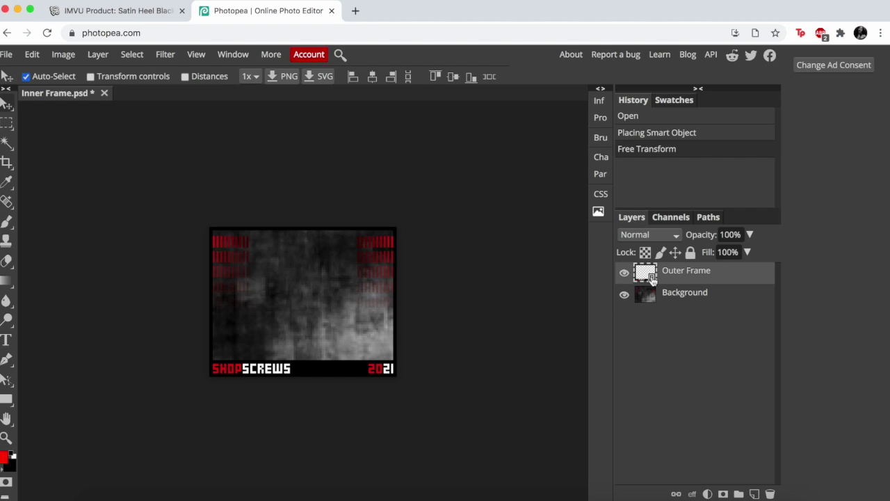
# With the Background layer selected, uncover the desktop beside the browser and move the three shoe renders together below the Lingerie2 folder
pyautogui.click(671, 300)
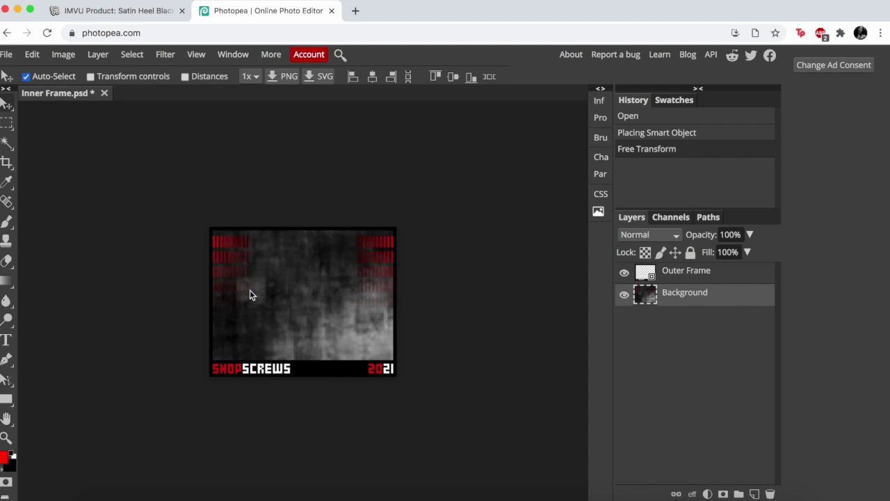
pyautogui.click(104, 490)
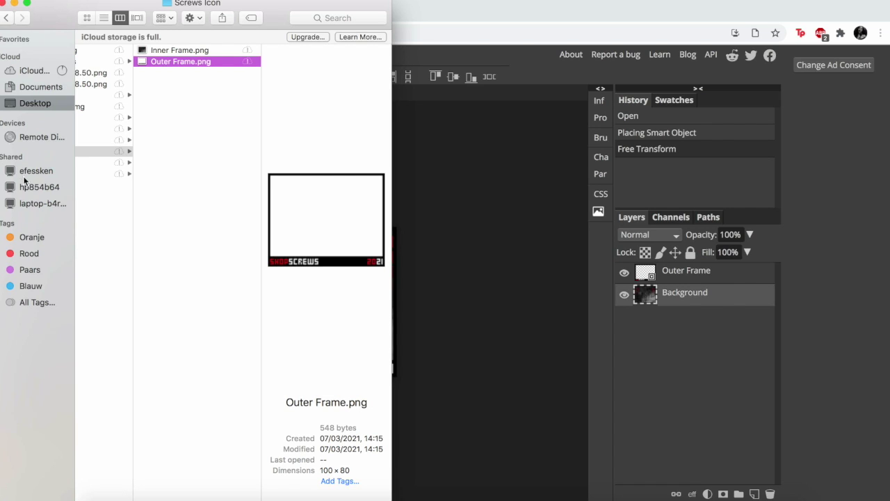
pyautogui.click(16, 4)
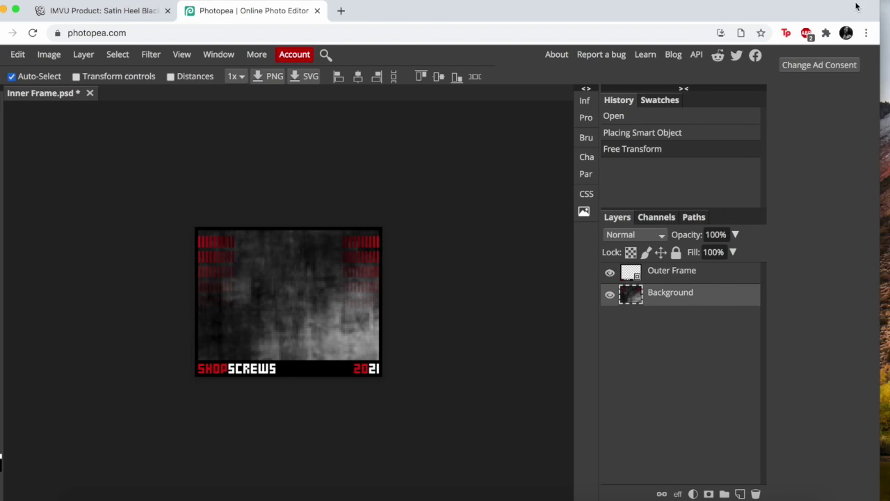
pyautogui.moveTo(885, 10); pyautogui.dragTo(548, 14)
pyautogui.moveTo(511, 15); pyautogui.dragTo(345, 16)
pyautogui.moveTo(418, 32); pyautogui.dragTo(484, 236)
pyautogui.moveTo(459, 68); pyautogui.dragTo(788, 189)
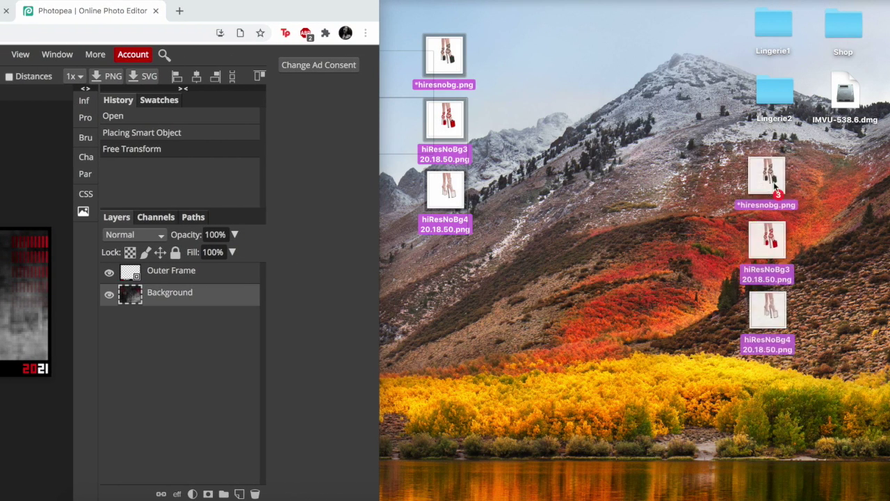
# Place the three shoe renders into the project directly above the Background layer and widen the browser window again
pyautogui.moveTo(318, 14); pyautogui.dragTo(564, 14)
pyautogui.moveTo(783, 189); pyautogui.dragTo(238, 282)
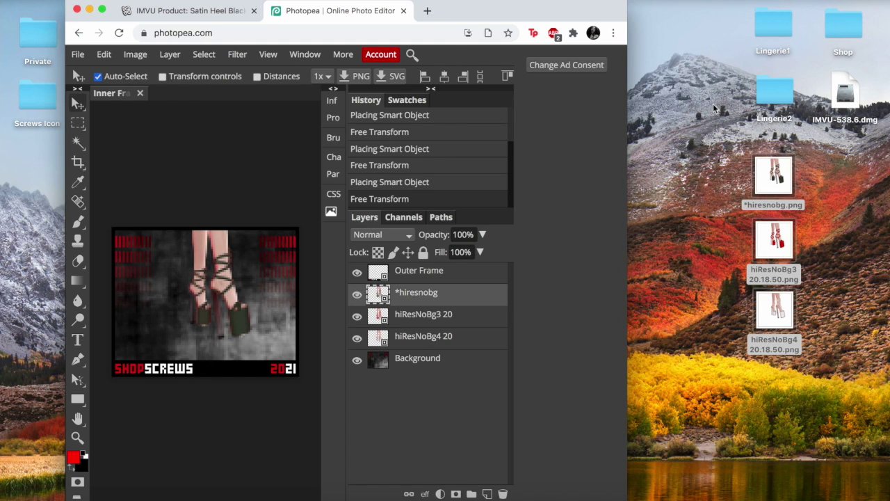
pyautogui.doubleClick(626, 5)
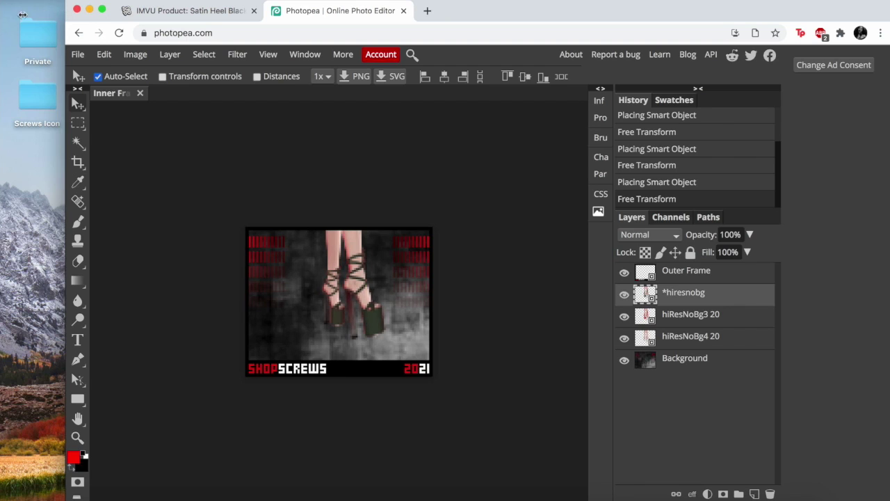
pyautogui.moveTo(34, 13); pyautogui.dragTo(1, 16)
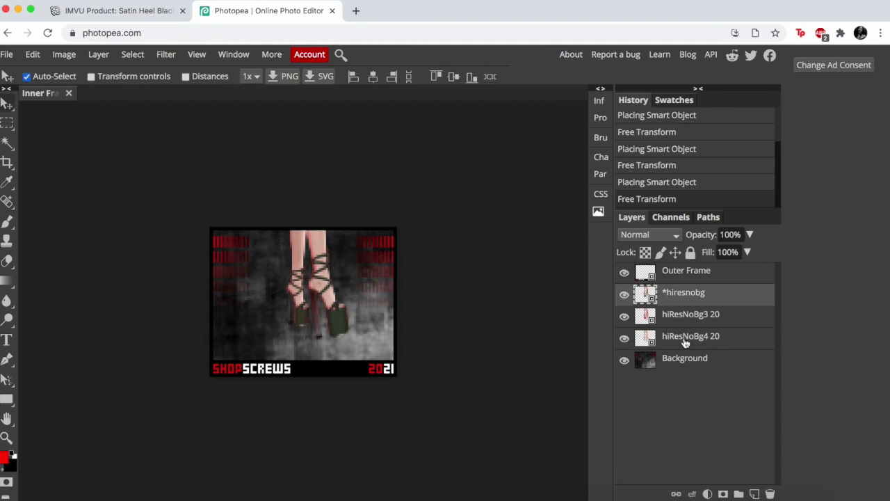
# Compare the stacked shoe colour variants by hiding and showing the *hiresnobg and hiResNoBg3 20 layers
pyautogui.click(685, 340)
pyautogui.click(681, 297)
pyautogui.click(624, 294)
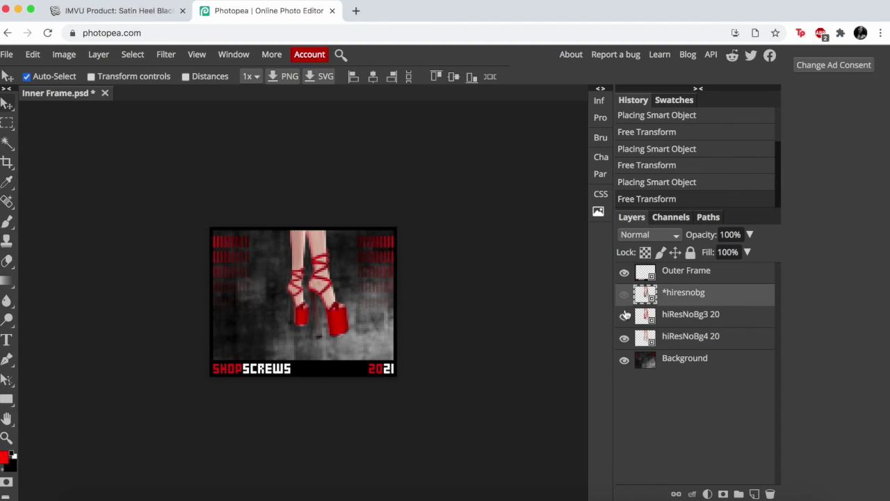
pyautogui.click(624, 316)
pyautogui.click(624, 317)
pyautogui.click(624, 294)
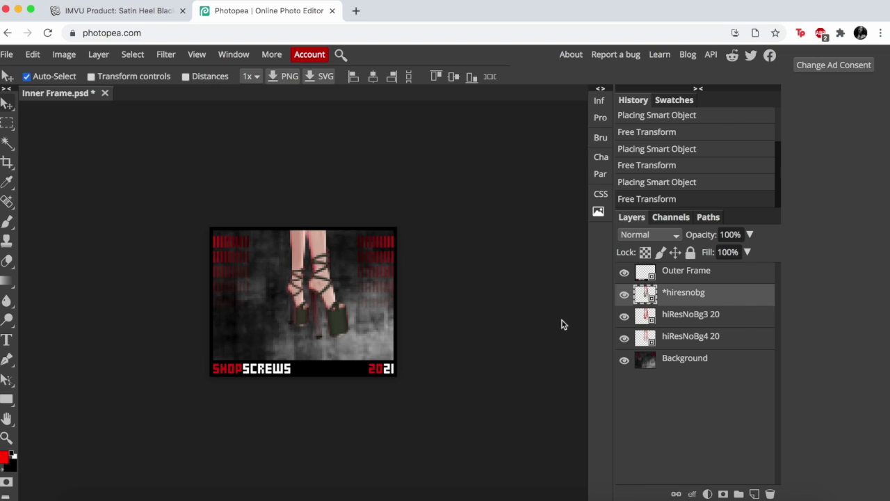
# Group the three shoe layers into one folder and expand it
pyautogui.keyDown('shift'); pyautogui.click(697, 340); pyautogui.keyUp('shift')
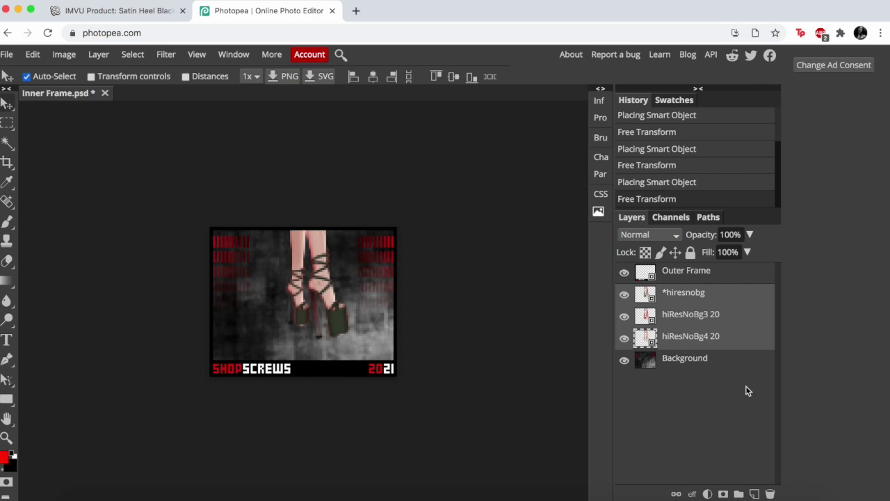
pyautogui.click(739, 494)
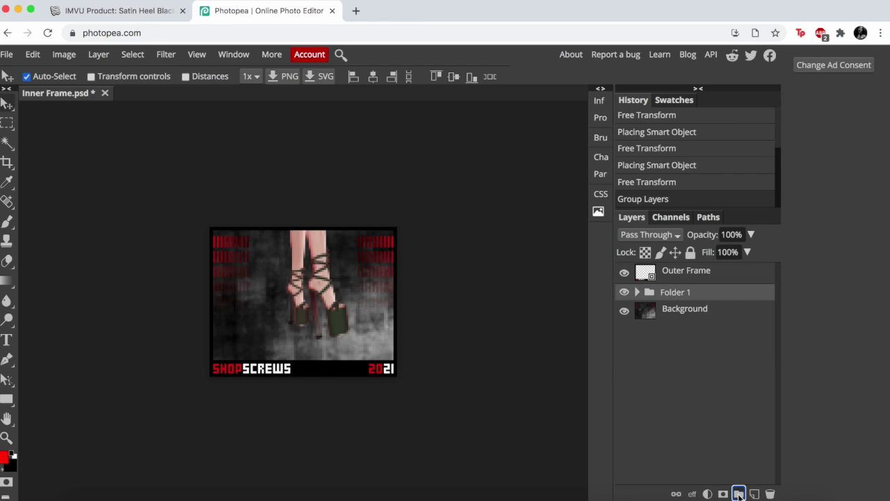
pyautogui.click(637, 293)
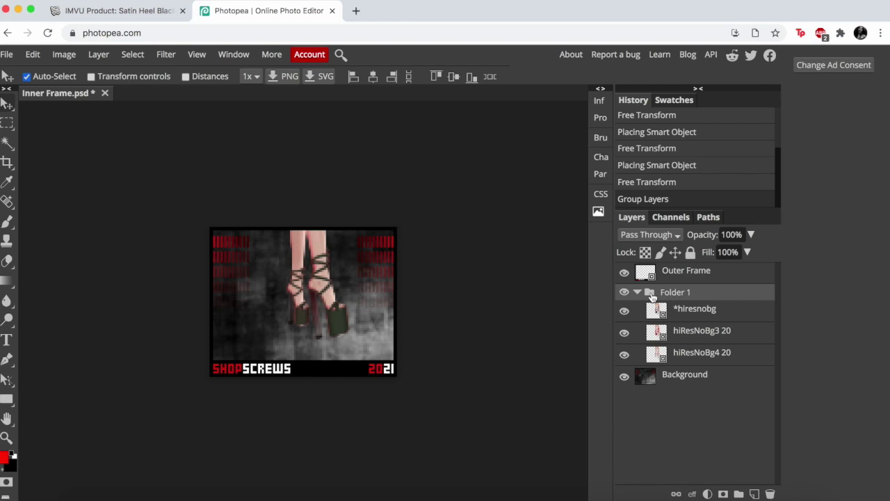
# Scale the shoe folder proportionally to about 197% and position the heels inside the outer frame
pyautogui.click(68, 56)
pyautogui.moveTo(37, 59)
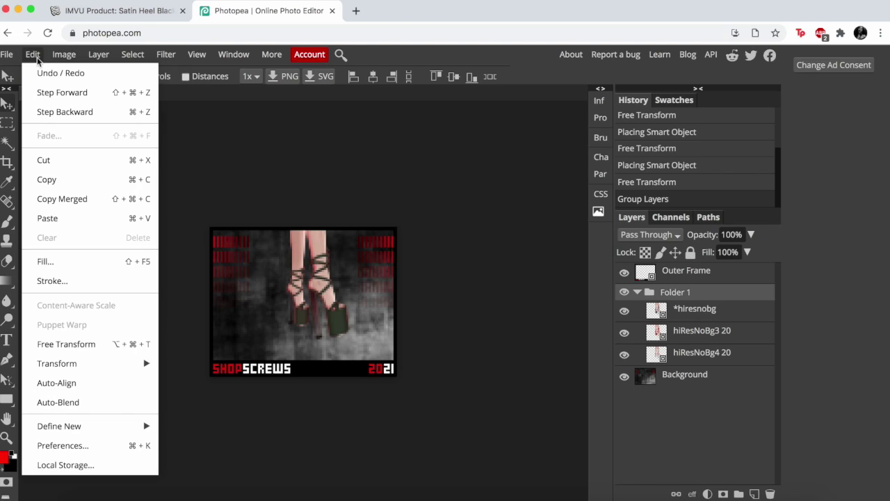
pyautogui.click(66, 345)
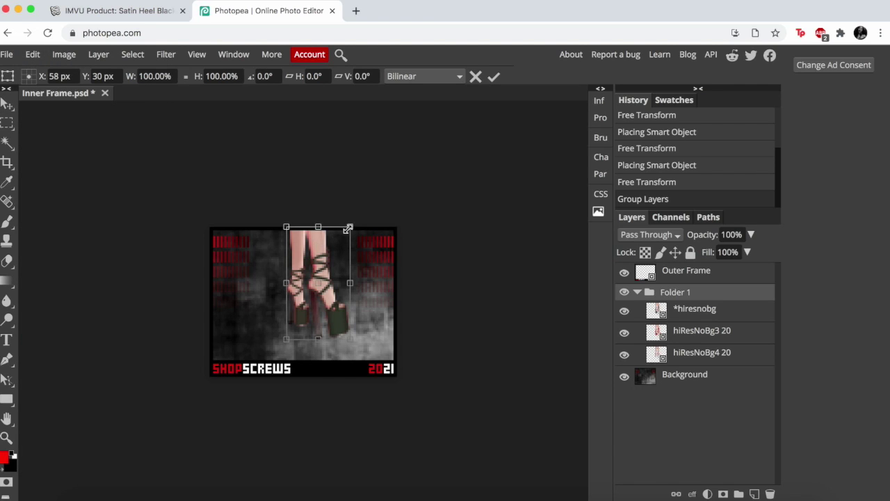
pyautogui.moveTo(351, 226); pyautogui.dragTo(442, 115)
pyautogui.moveTo(379, 263); pyautogui.dragTo(322, 287)
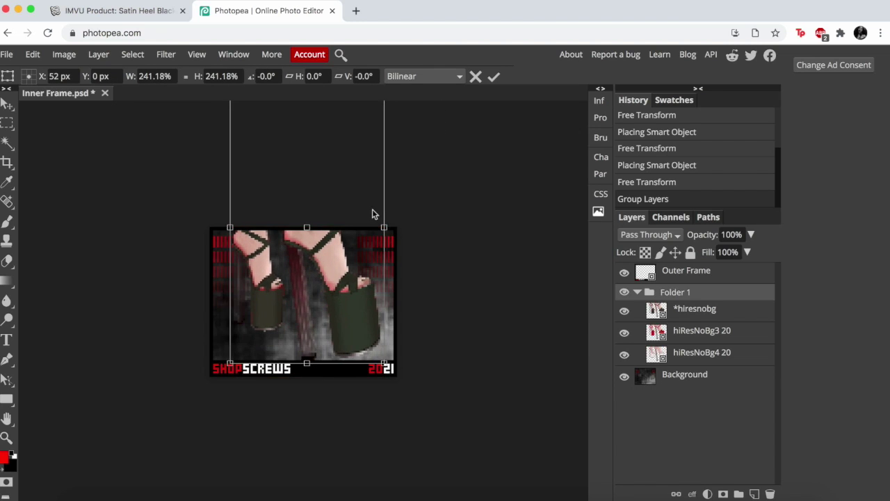
pyautogui.hotkey('ctrl', '-')
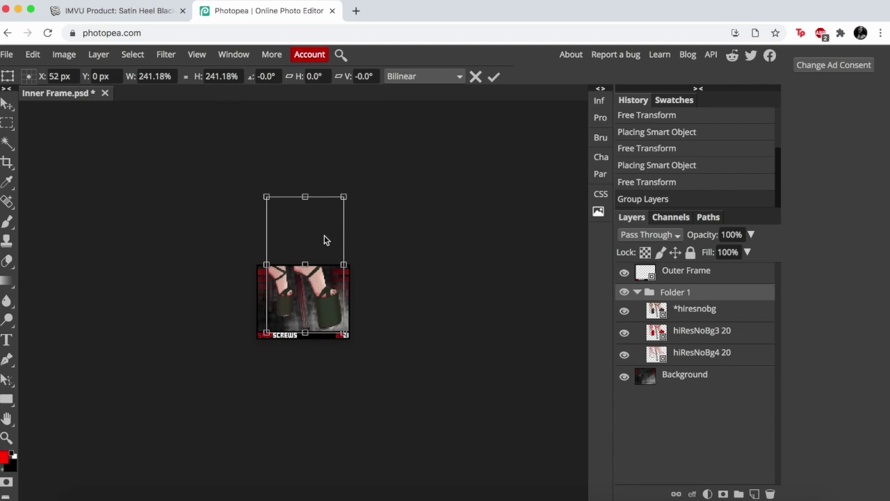
pyautogui.moveTo(343, 197); pyautogui.dragTo(330, 223)
pyautogui.moveTo(313, 315); pyautogui.dragTo(321, 317)
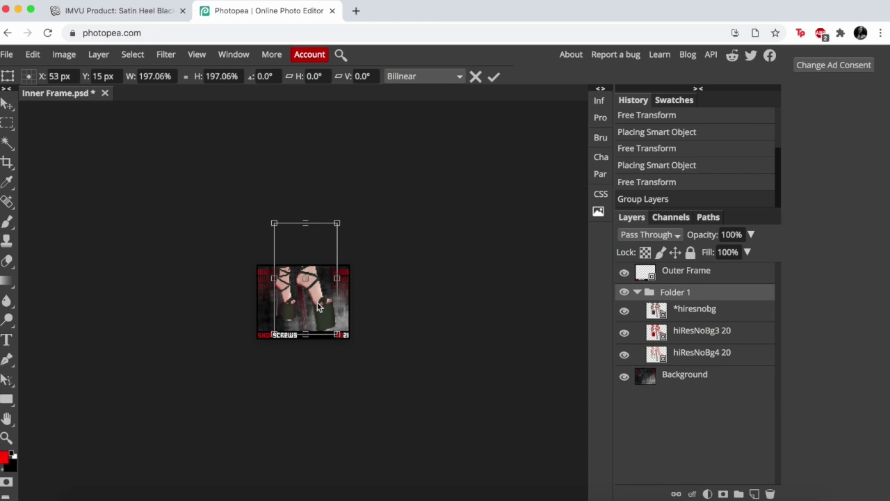
pyautogui.press('Return')
pyautogui.moveTo(286, 258); pyautogui.dragTo(296, 260)
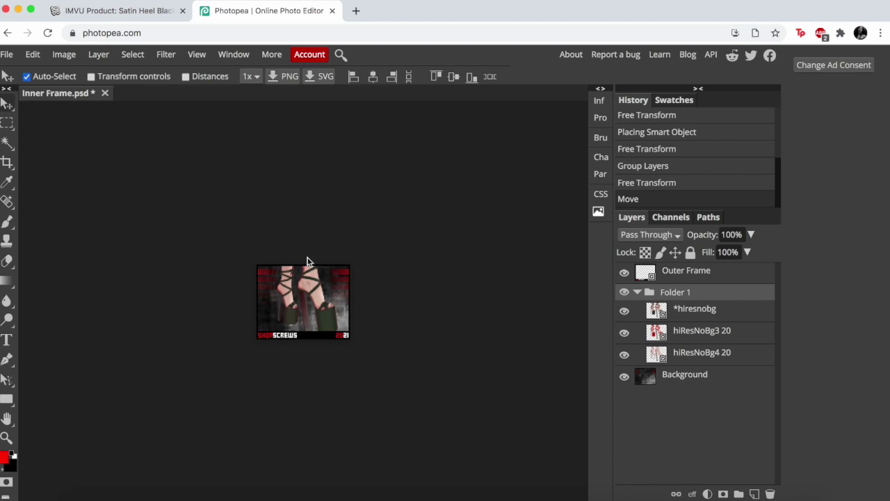
pyautogui.scroll(2, 321, 305)
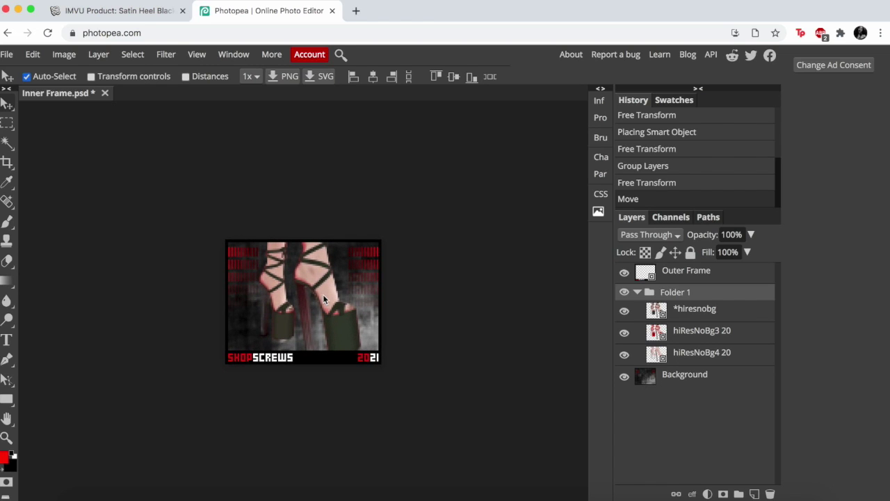
# Hide the hiResNoBg3 20 and hiResNoBg4 20 layers and apply the Sharpen filter to the *hiresnobg layer
pyautogui.click(624, 332)
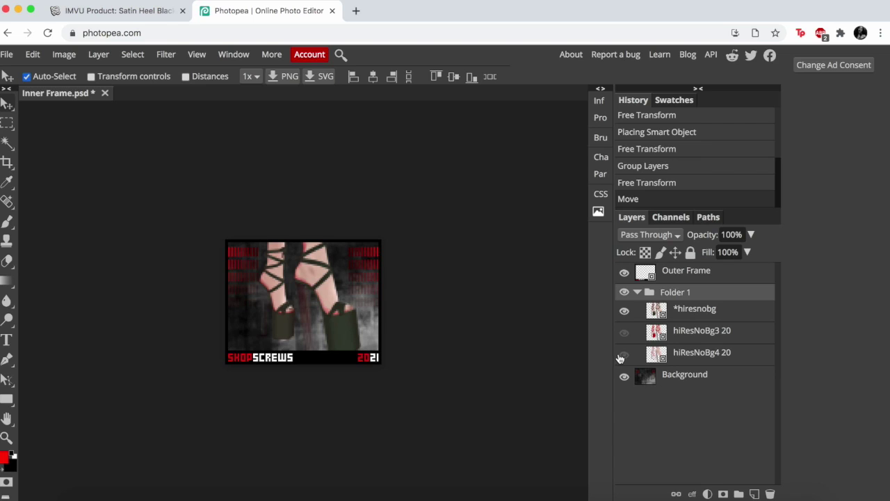
pyautogui.click(685, 315)
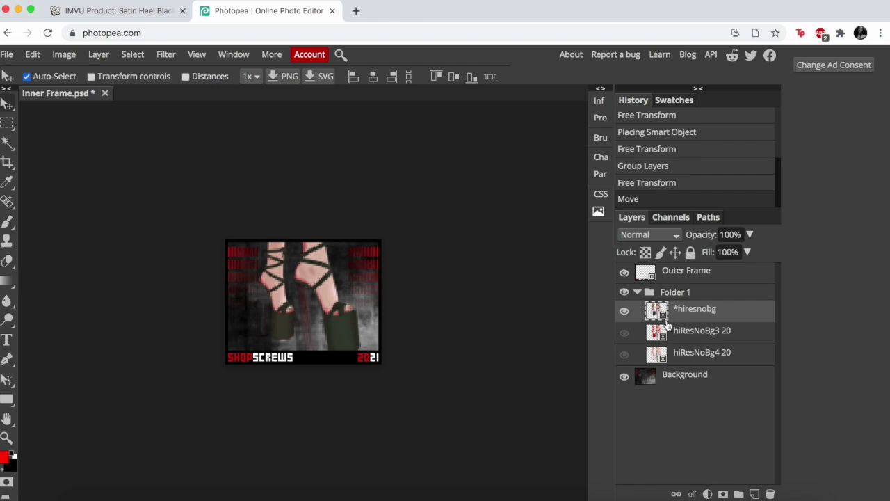
pyautogui.click(167, 58)
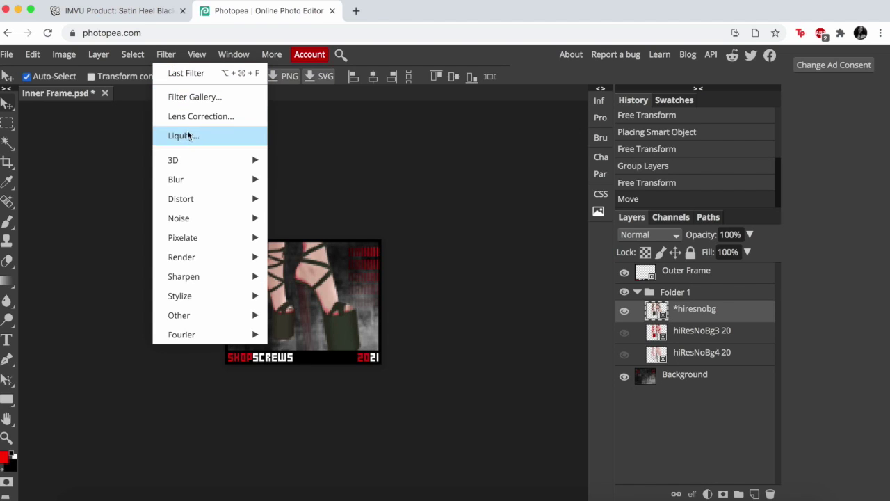
pyautogui.moveTo(219, 278)
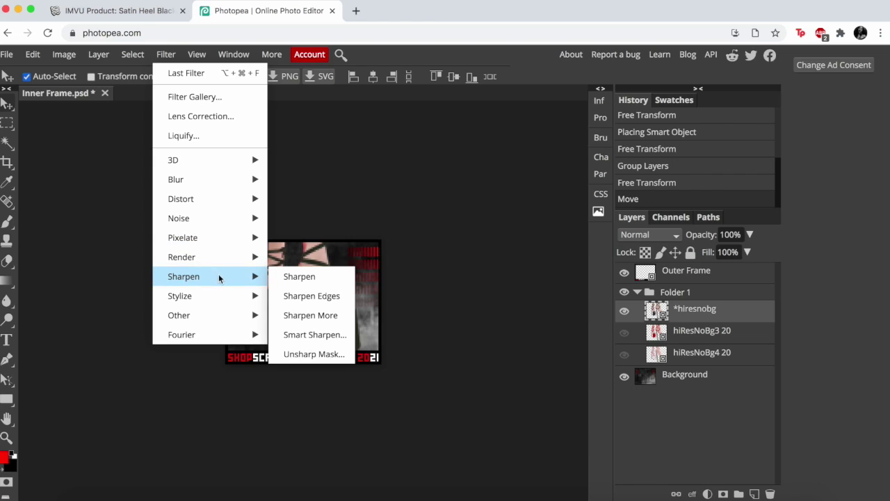
pyautogui.click(309, 276)
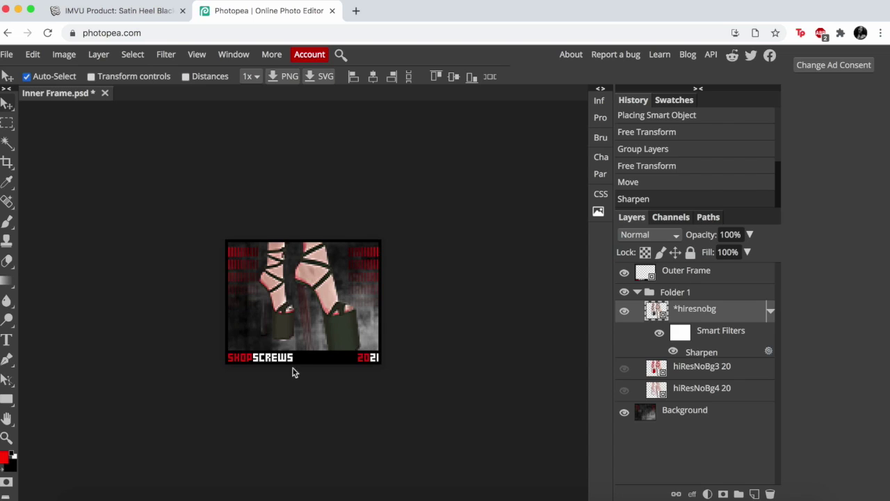
pyautogui.click(660, 333)
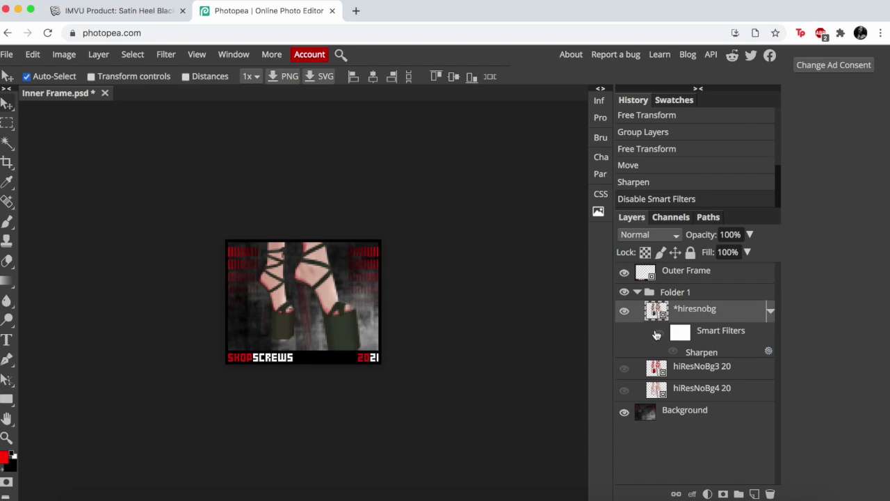
pyautogui.click(657, 336)
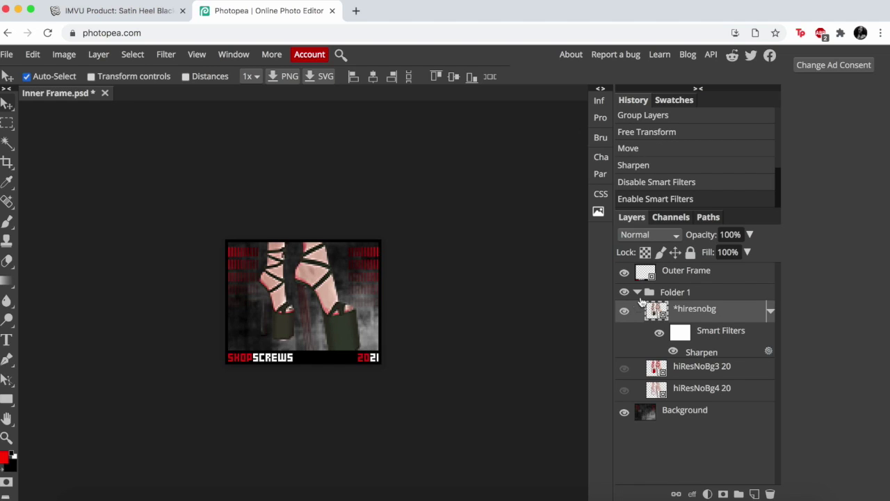
# Select the Folder 1 group holding the shoe layers and open its layer style blending options clear of the artwork
pyautogui.click(637, 292)
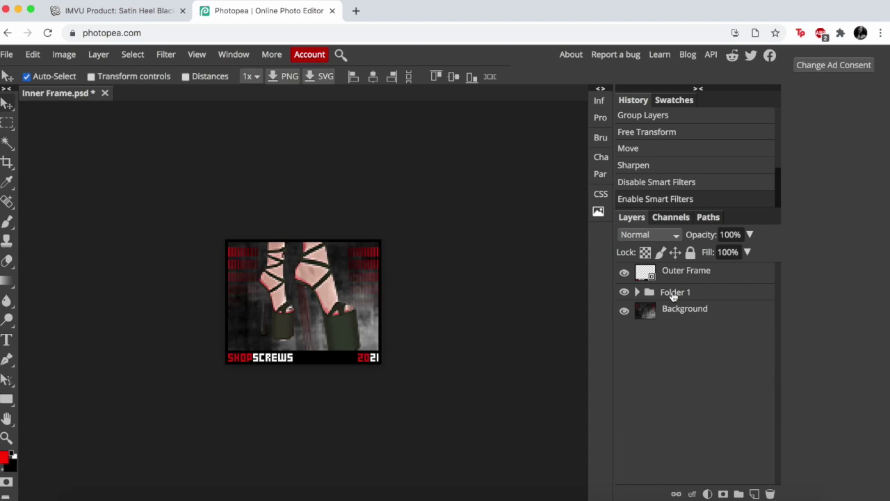
pyautogui.click(673, 294)
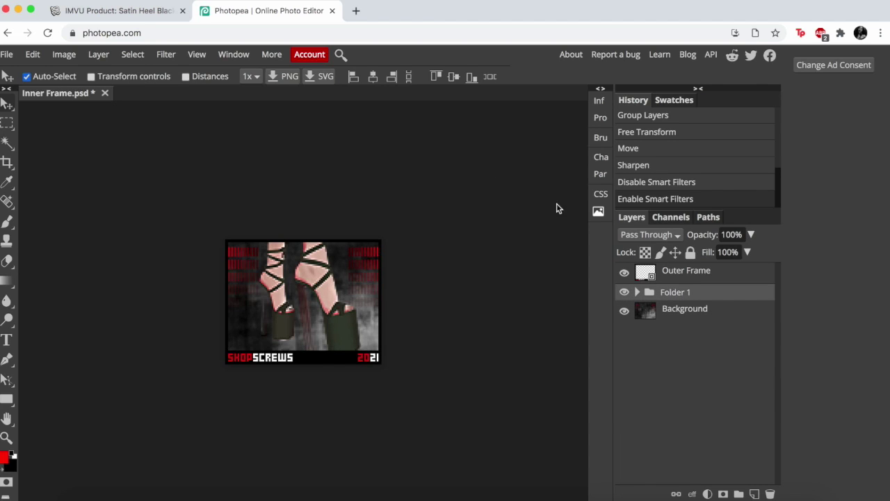
pyautogui.click(637, 292)
pyautogui.rightClick(673, 297)
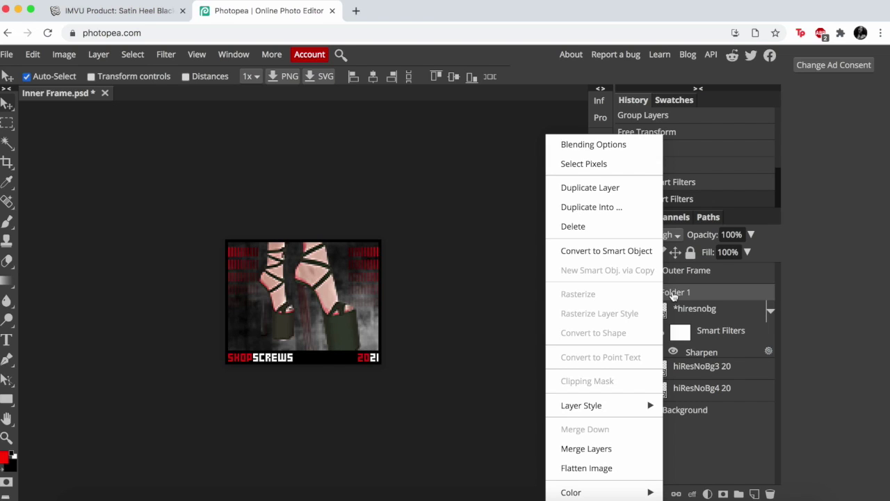
pyautogui.click(669, 292)
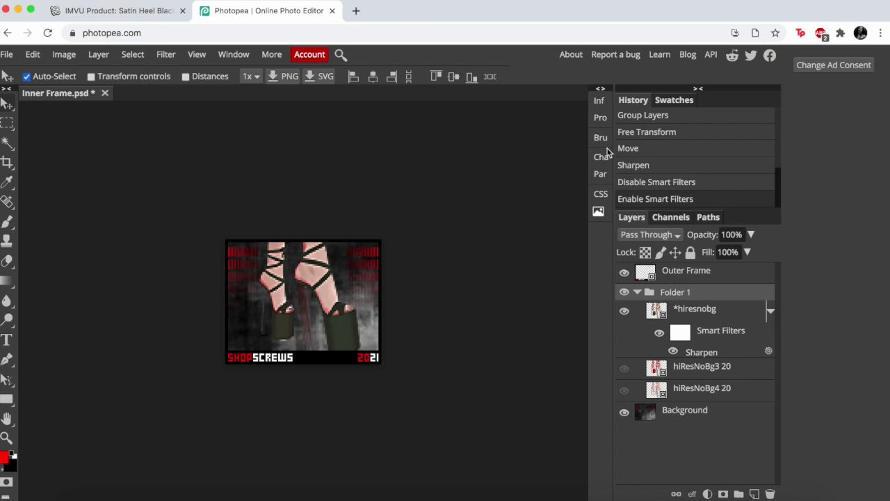
pyautogui.rightClick(662, 291)
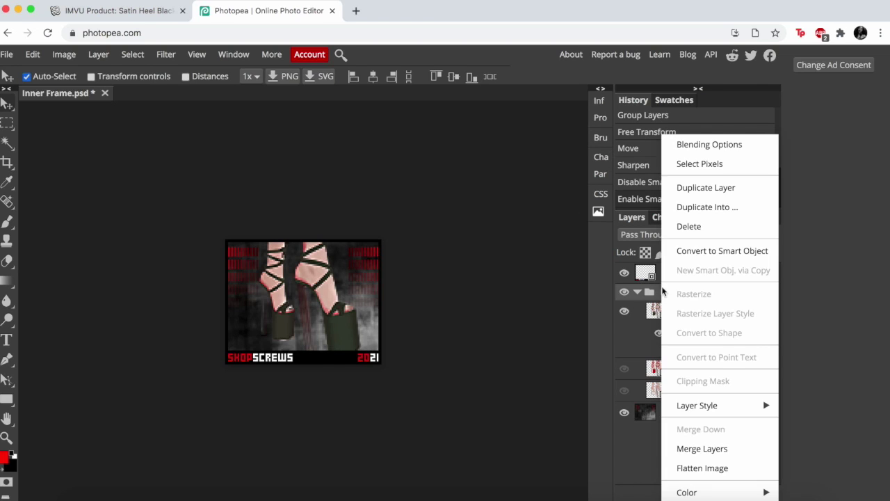
pyautogui.click(699, 149)
pyautogui.moveTo(326, 155); pyautogui.dragTo(671, 125)
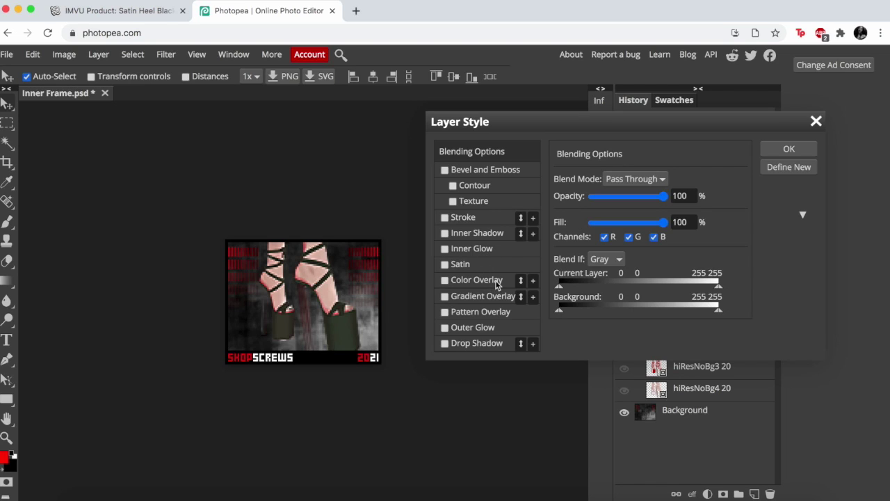
# Enable an outer glow on Folder 1 and set the glow colour to black (000000)
pyautogui.click(445, 328)
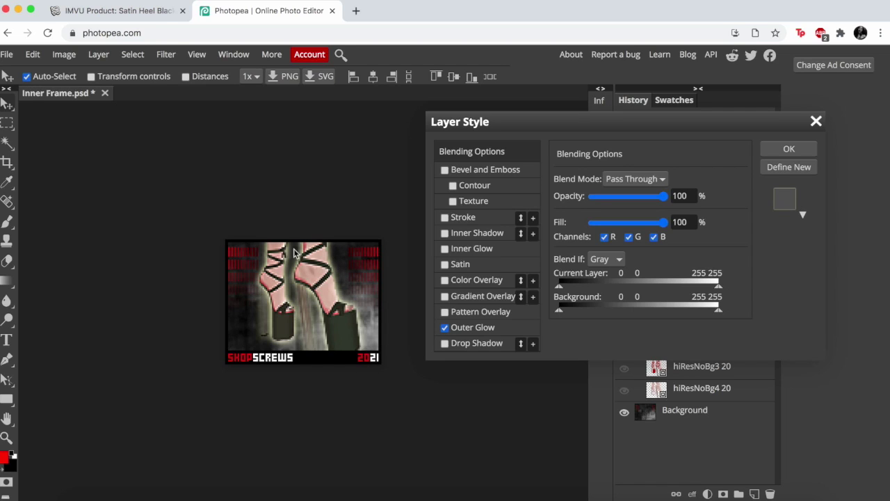
pyautogui.click(468, 329)
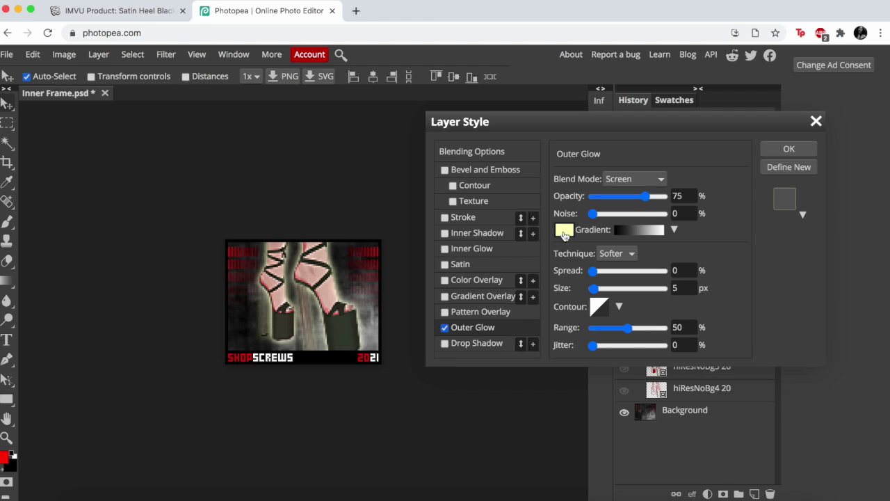
pyautogui.click(564, 231)
pyautogui.click(438, 391)
pyautogui.moveTo(437, 245); pyautogui.dragTo(685, 155)
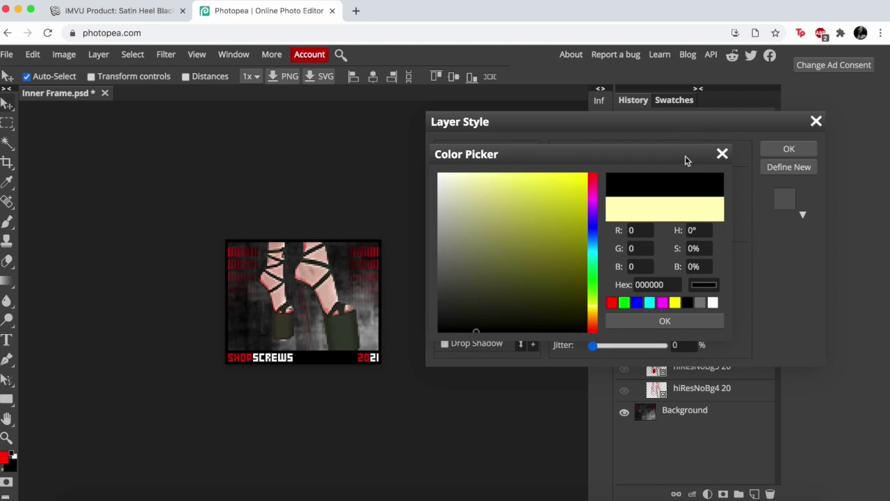
pyautogui.click(624, 321)
# Set the outer glow to Normal blend mode, 100% opacity and a range of about 26%
pyautogui.click(630, 178)
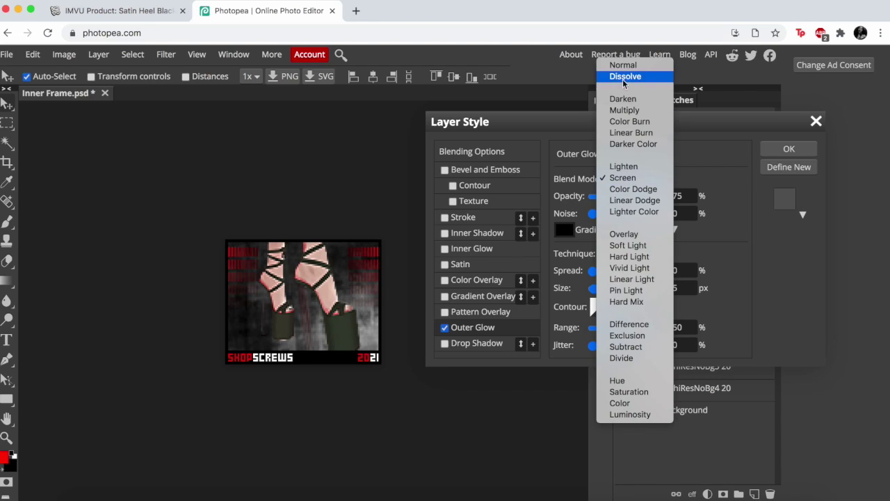
pyautogui.click(647, 99)
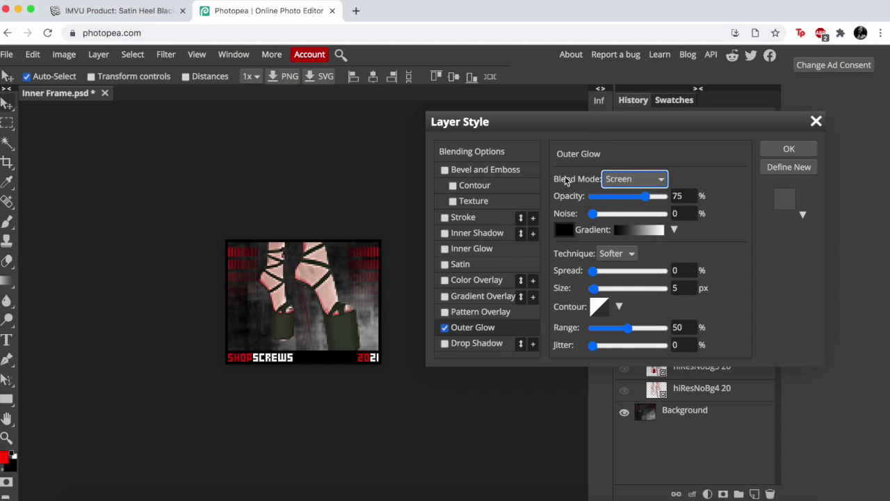
pyautogui.click(638, 182)
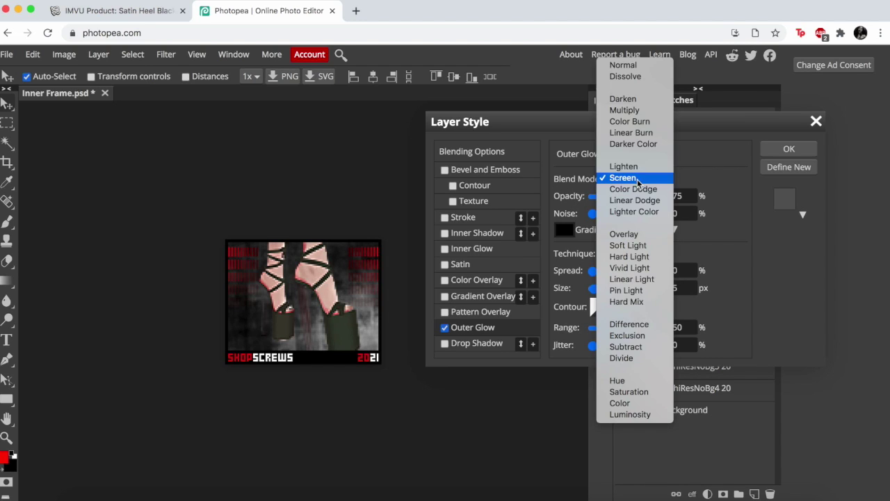
pyautogui.click(623, 66)
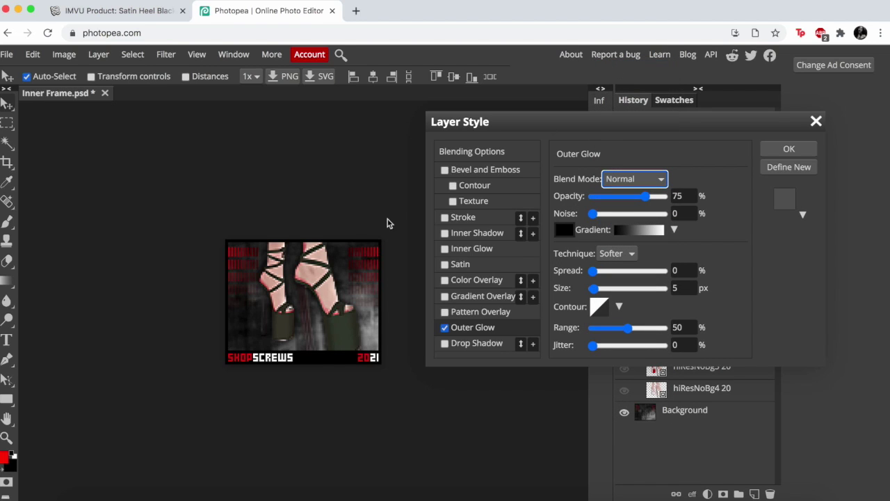
pyautogui.moveTo(642, 196); pyautogui.dragTo(672, 192)
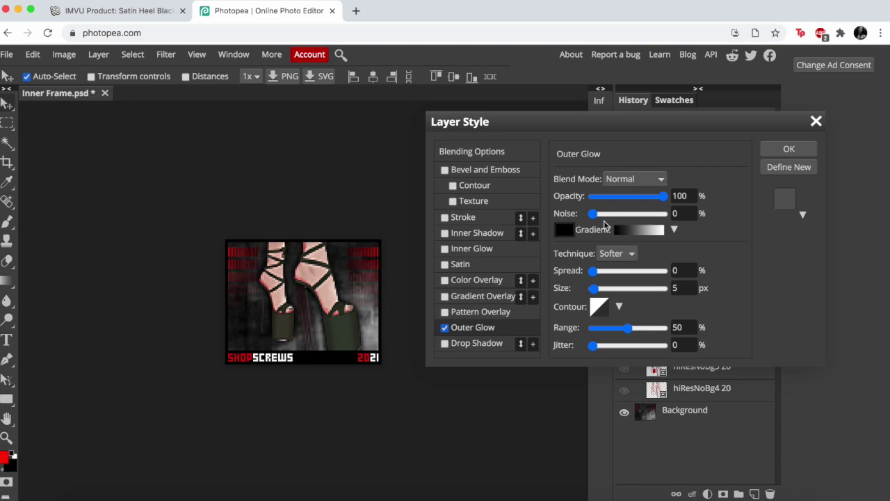
pyautogui.moveTo(629, 327); pyautogui.dragTo(610, 332)
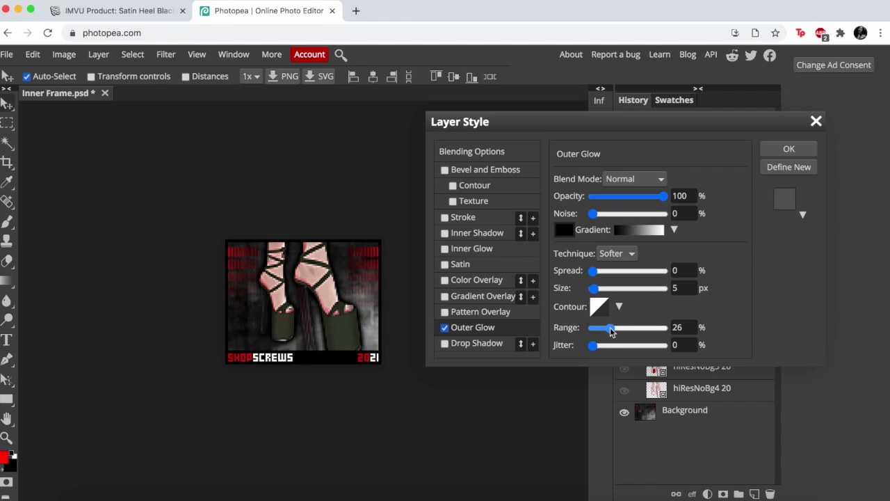
# Try red (ff0000) as the glow colour, return it to black (000000) and apply the layer style
pyautogui.click(564, 229)
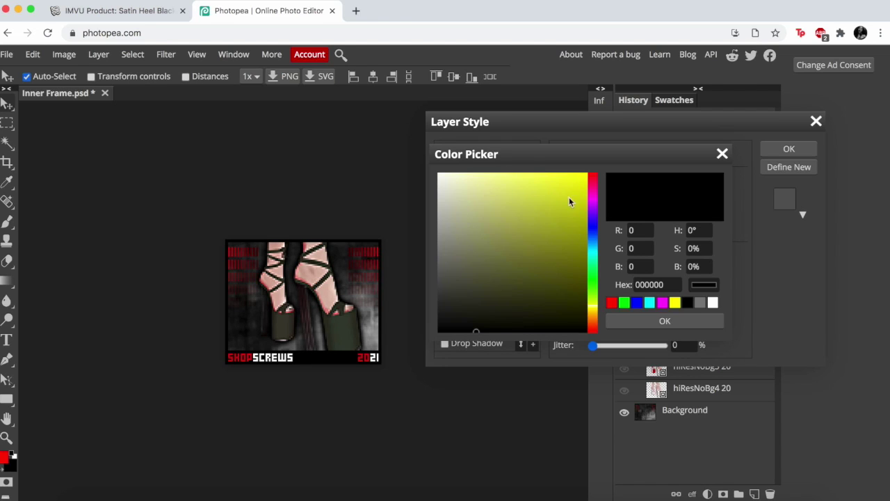
pyautogui.click(595, 182)
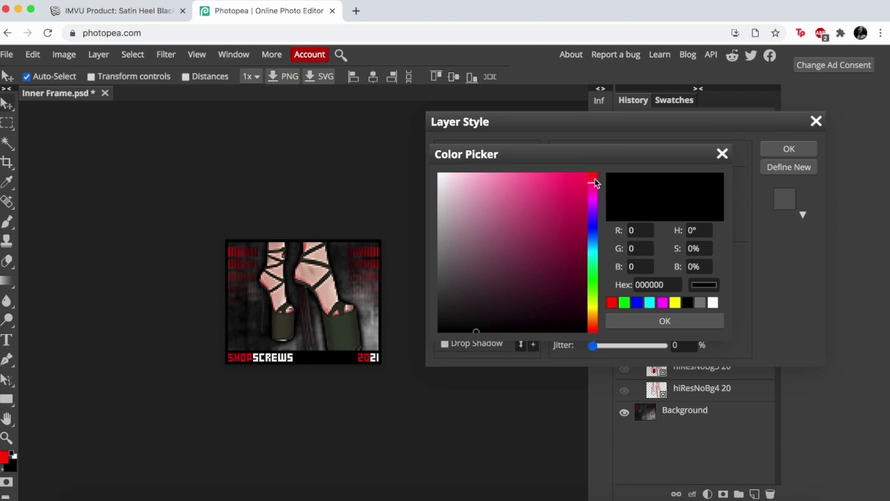
pyautogui.click(612, 303)
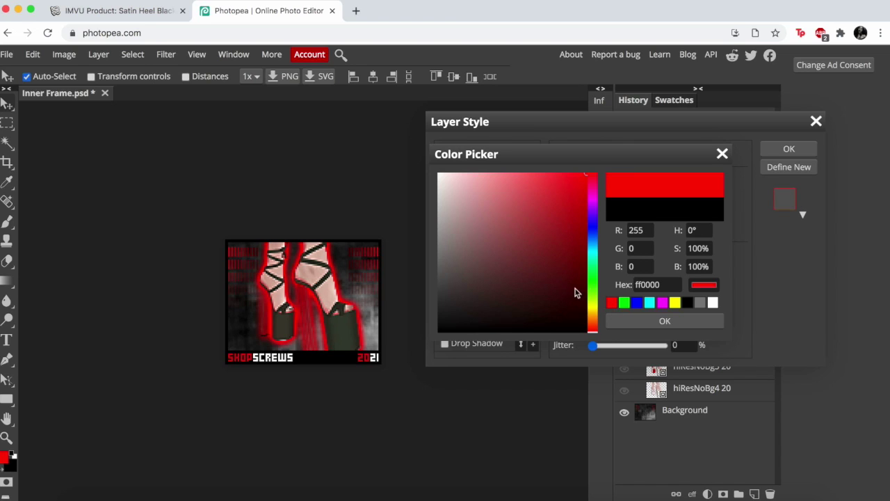
pyautogui.moveTo(566, 294); pyautogui.dragTo(407, 349)
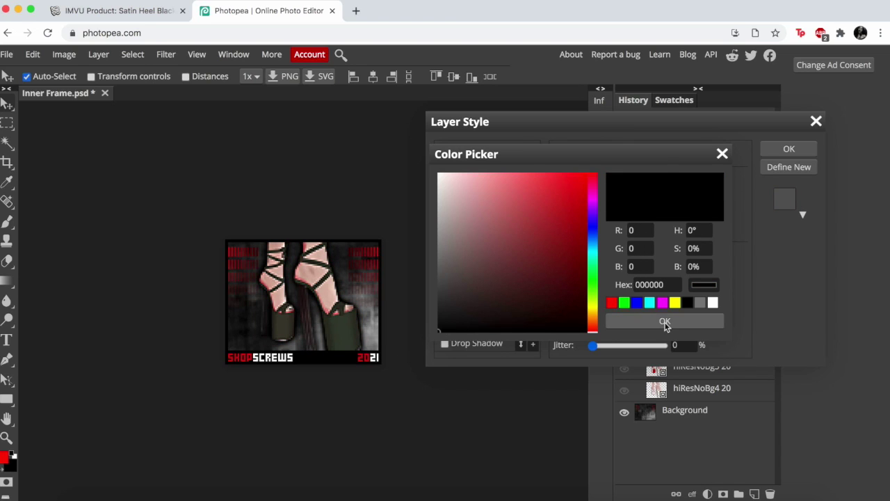
pyautogui.click(665, 322)
pyautogui.click(786, 149)
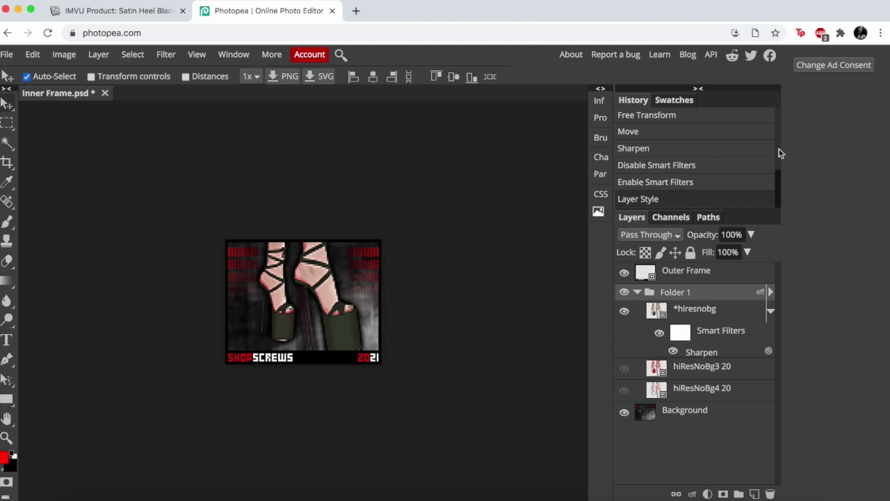
# Compare the glow on the three shoe variants by toggling the visibility of the layers in Folder 1
pyautogui.click(625, 314)
pyautogui.click(623, 368)
pyautogui.click(624, 371)
pyautogui.click(624, 391)
pyautogui.click(624, 392)
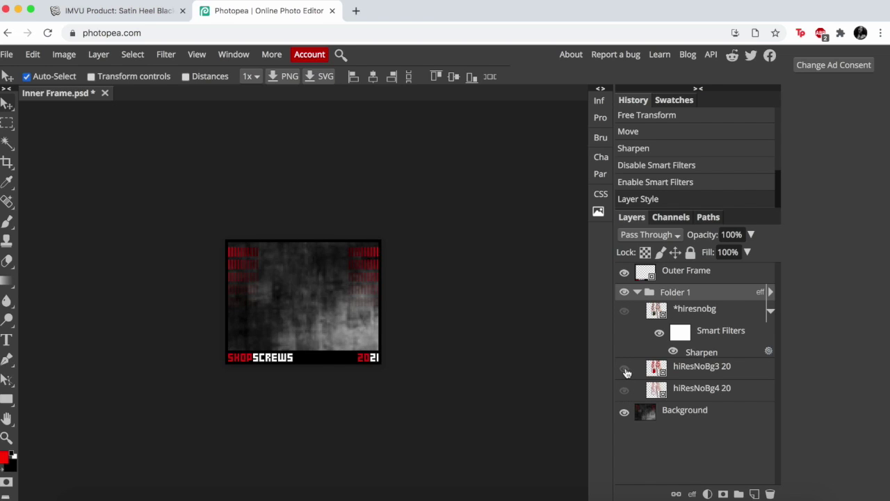
pyautogui.click(625, 369)
pyautogui.click(624, 392)
pyautogui.click(624, 391)
pyautogui.click(624, 369)
pyautogui.click(625, 312)
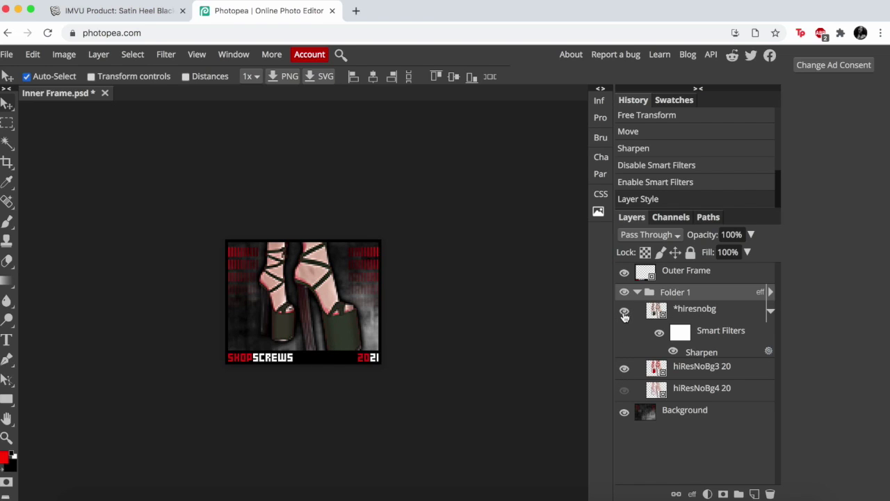
# Hide the *hiresnobg layer and apply the Sharpen filter to the red hiResNoBg3 20 layer
pyautogui.click(624, 312)
pyautogui.click(657, 370)
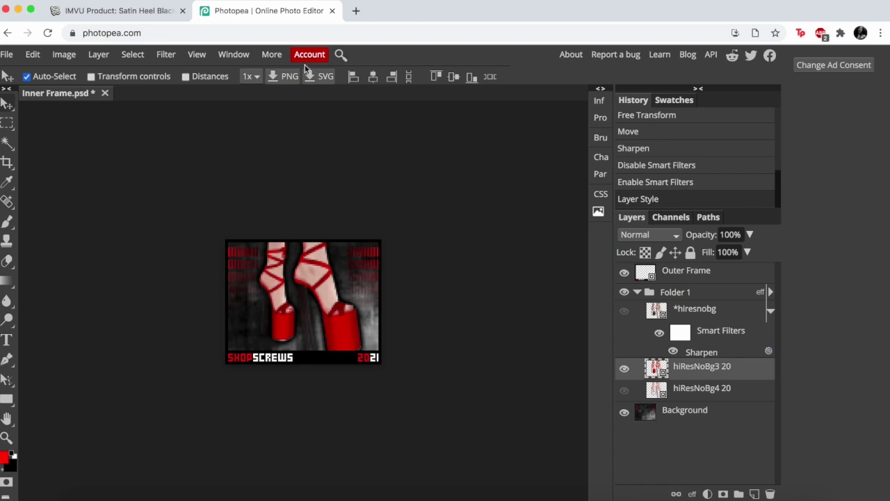
pyautogui.click(168, 56)
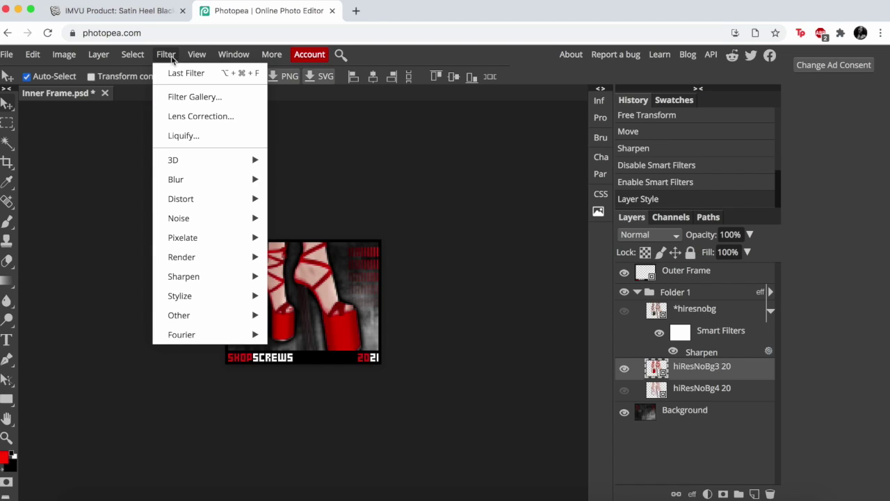
pyautogui.moveTo(208, 277)
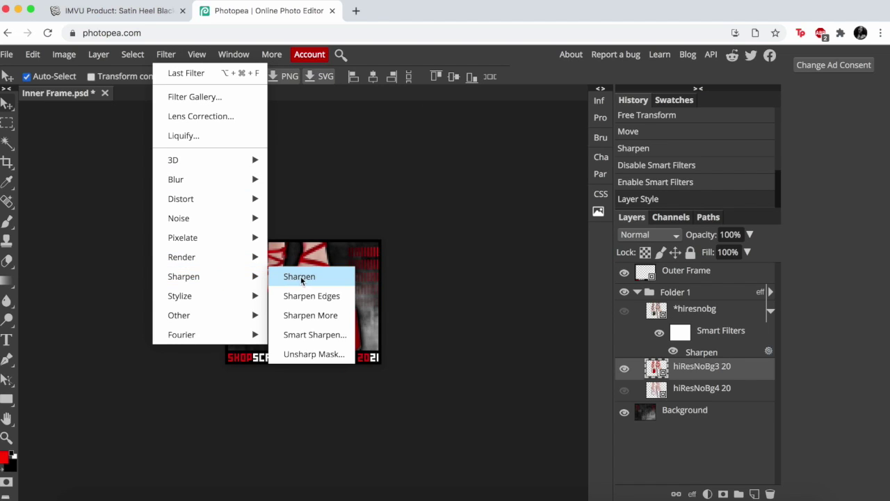
pyautogui.click(301, 278)
# Hide hiResNoBg3 20, show the white hiResNoBg4 20 layer and apply the Sharpen filter to it
pyautogui.click(624, 369)
pyautogui.click(624, 426)
pyautogui.click(669, 427)
pyautogui.click(166, 55)
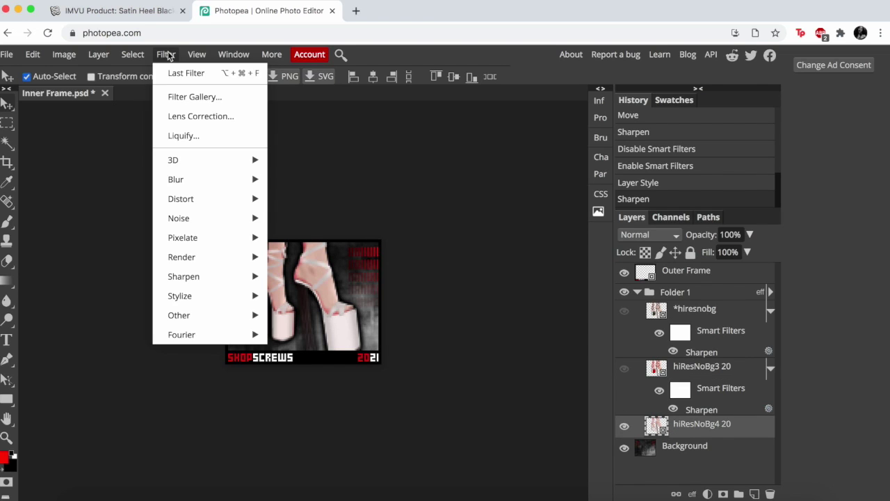
pyautogui.moveTo(206, 273)
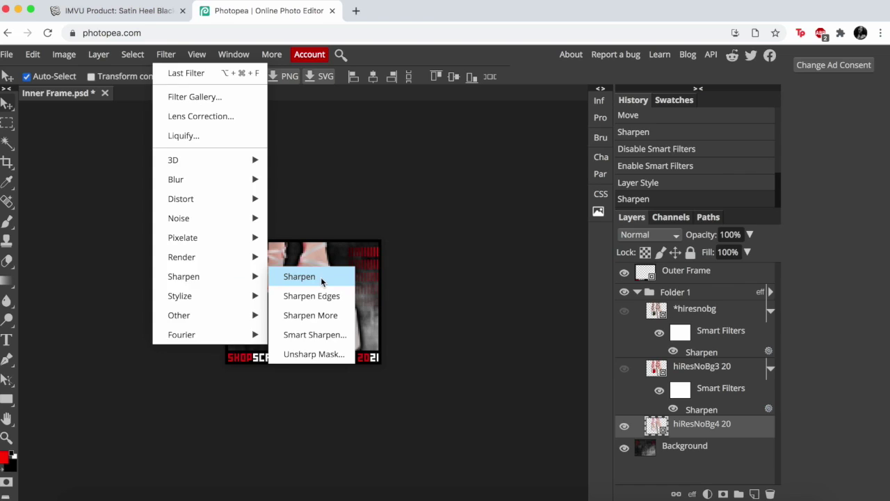
pyautogui.click(320, 277)
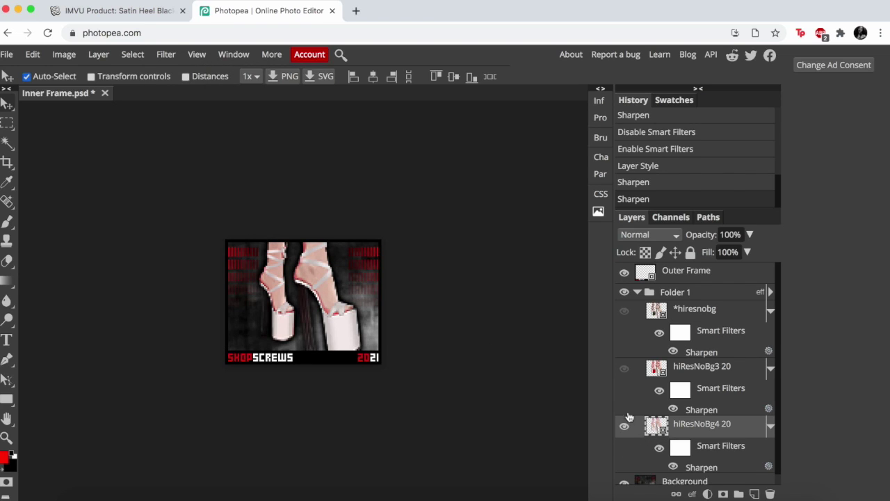
# Show only the *hiresnobg shoe variant and export the icon as a 100 × 80 px PNG at 100% quality
pyautogui.click(624, 311)
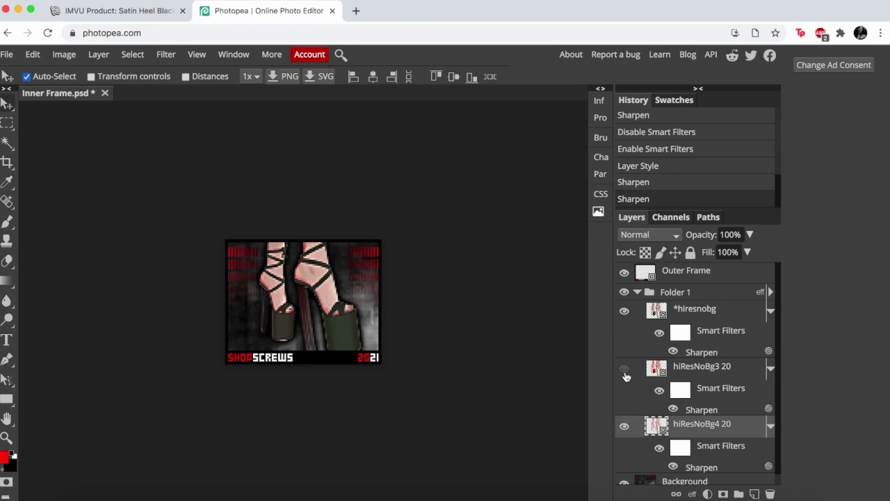
pyautogui.click(625, 429)
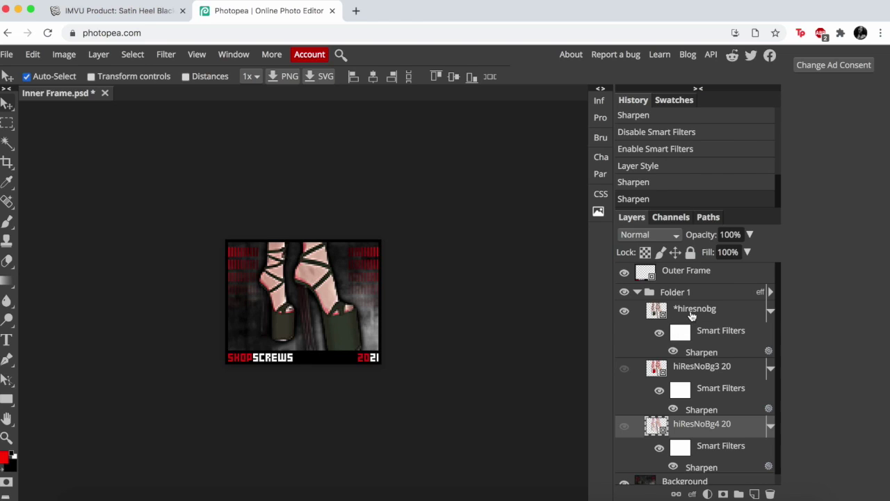
pyautogui.click(7, 54)
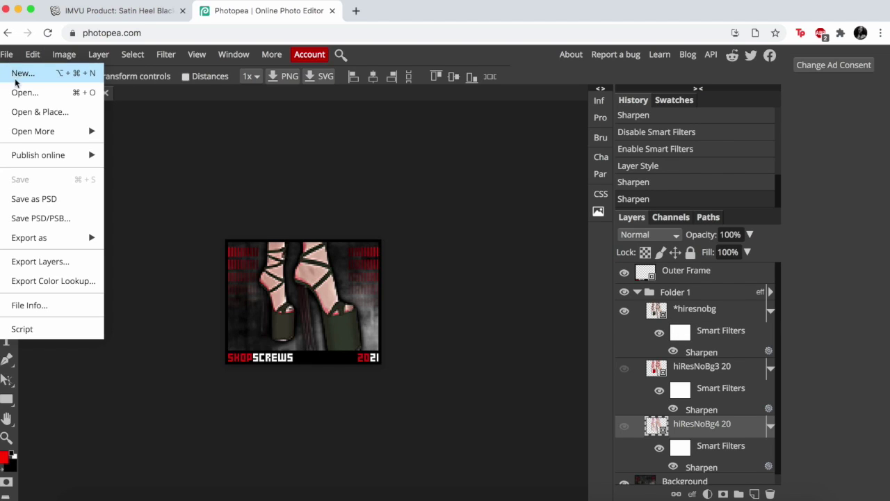
pyautogui.moveTo(58, 238)
pyautogui.click(136, 240)
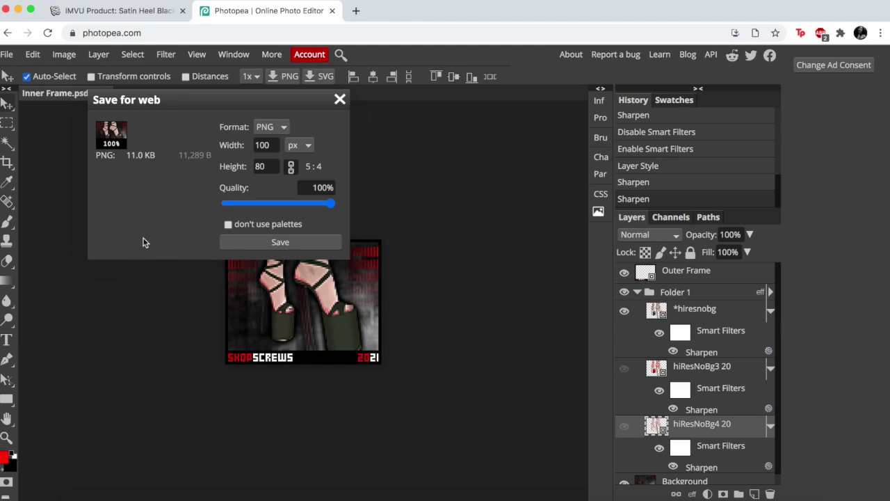
pyautogui.click(254, 243)
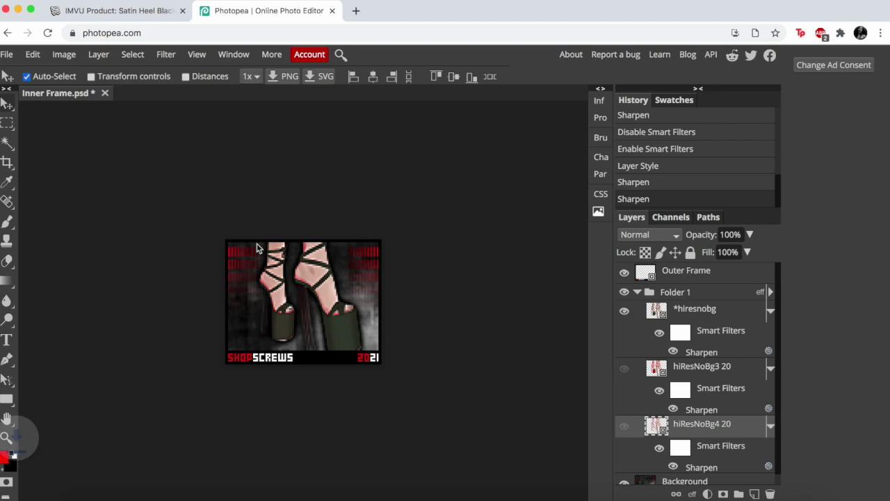
# Open the exported Inner Frame.png in the image viewer, examine the icon at actual size and close it
pyautogui.click(82, 485)
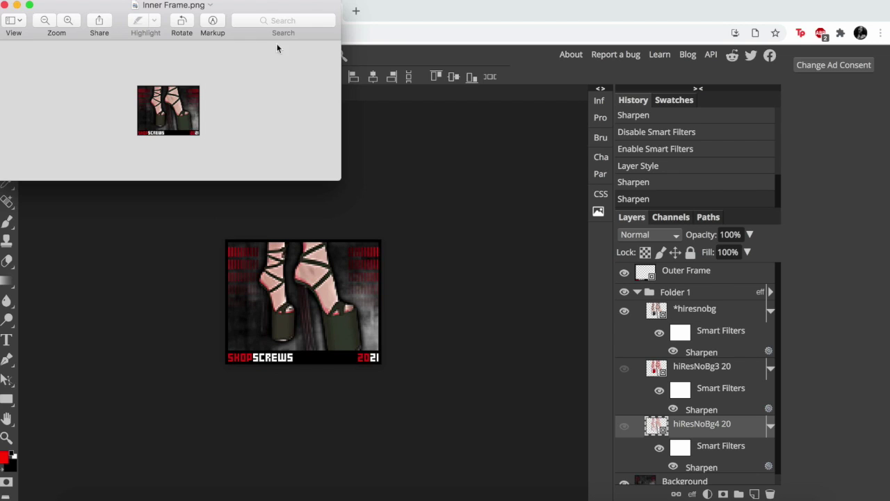
pyautogui.moveTo(265, 14); pyautogui.dragTo(478, 170)
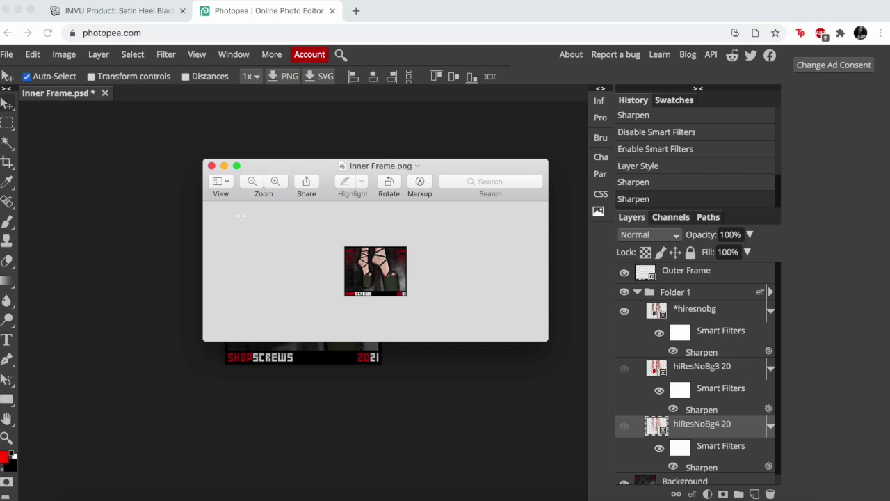
pyautogui.click(211, 167)
pyautogui.click(555, 3)
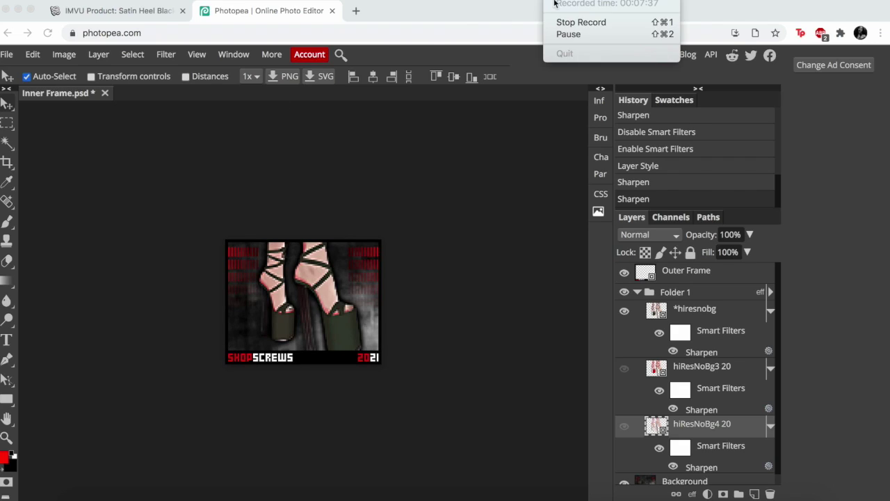